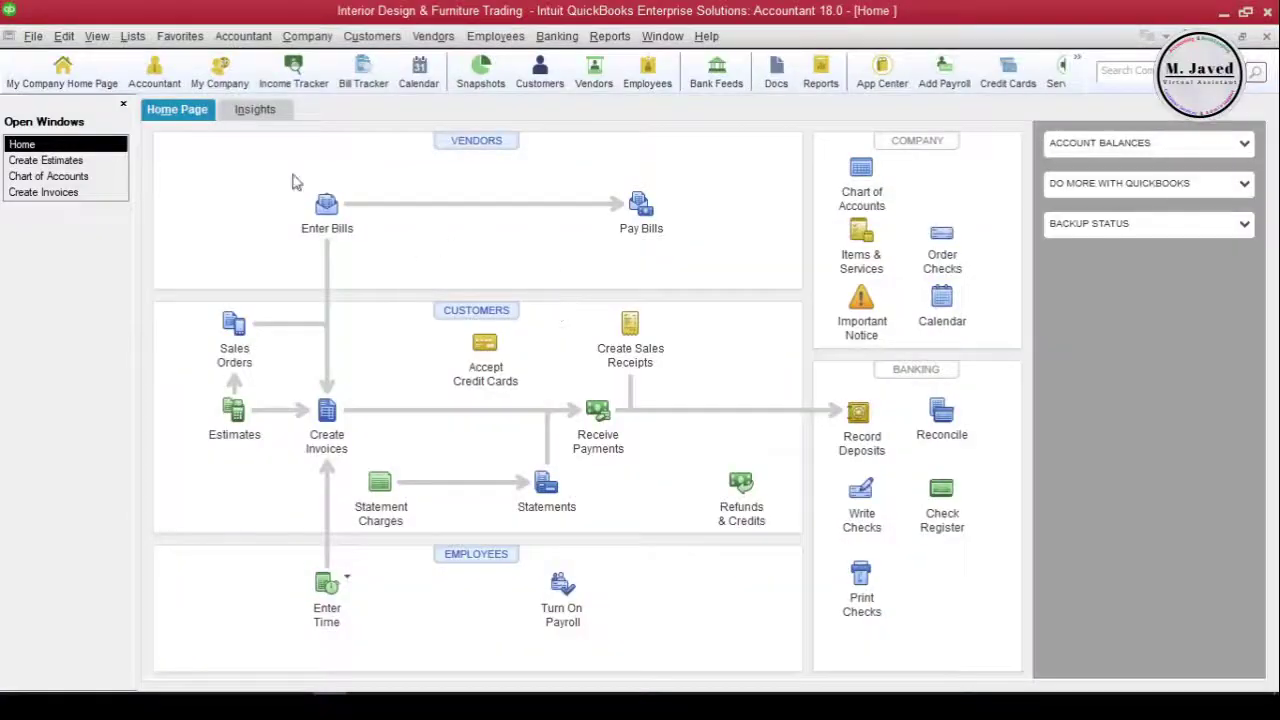
# Move the icon bar to the left side and confirm the Desktop View preferences
pyautogui.click(96, 36)
pyautogui.click(120, 50)
pyautogui.click(96, 36)
pyautogui.click(134, 138)
pyautogui.click(63, 36)
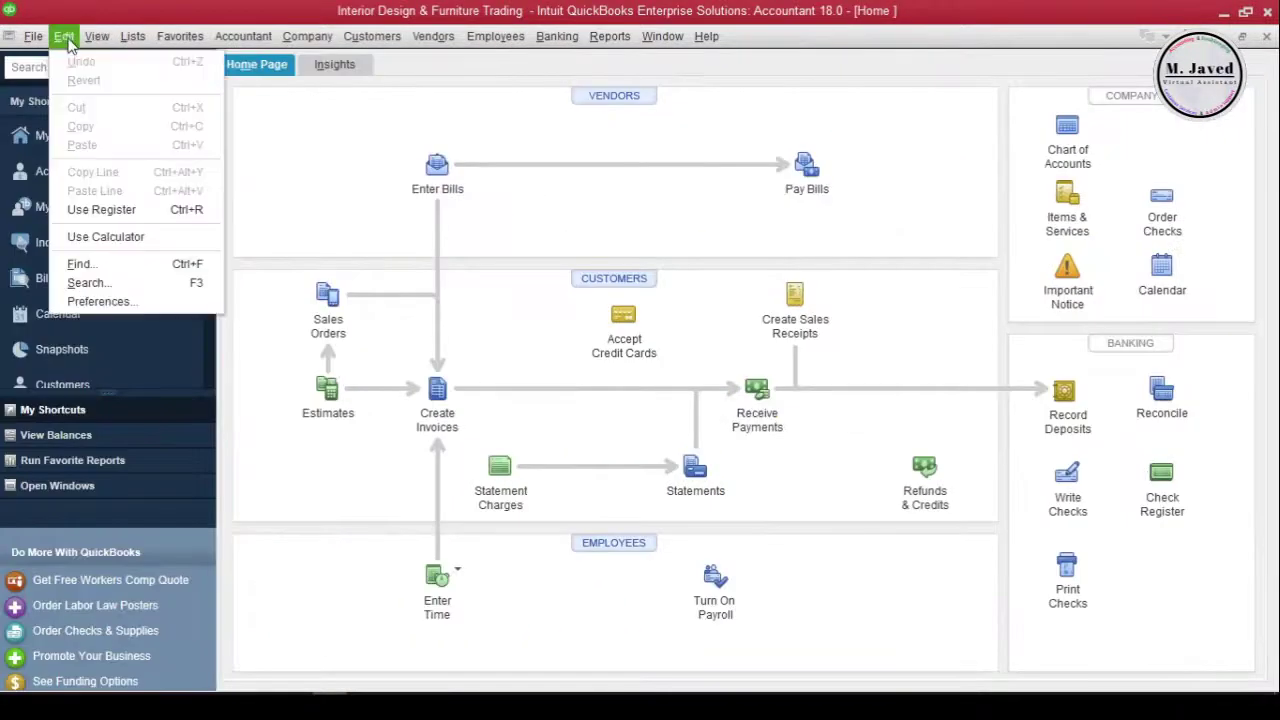
pyautogui.click(90, 302)
pyautogui.click(998, 130)
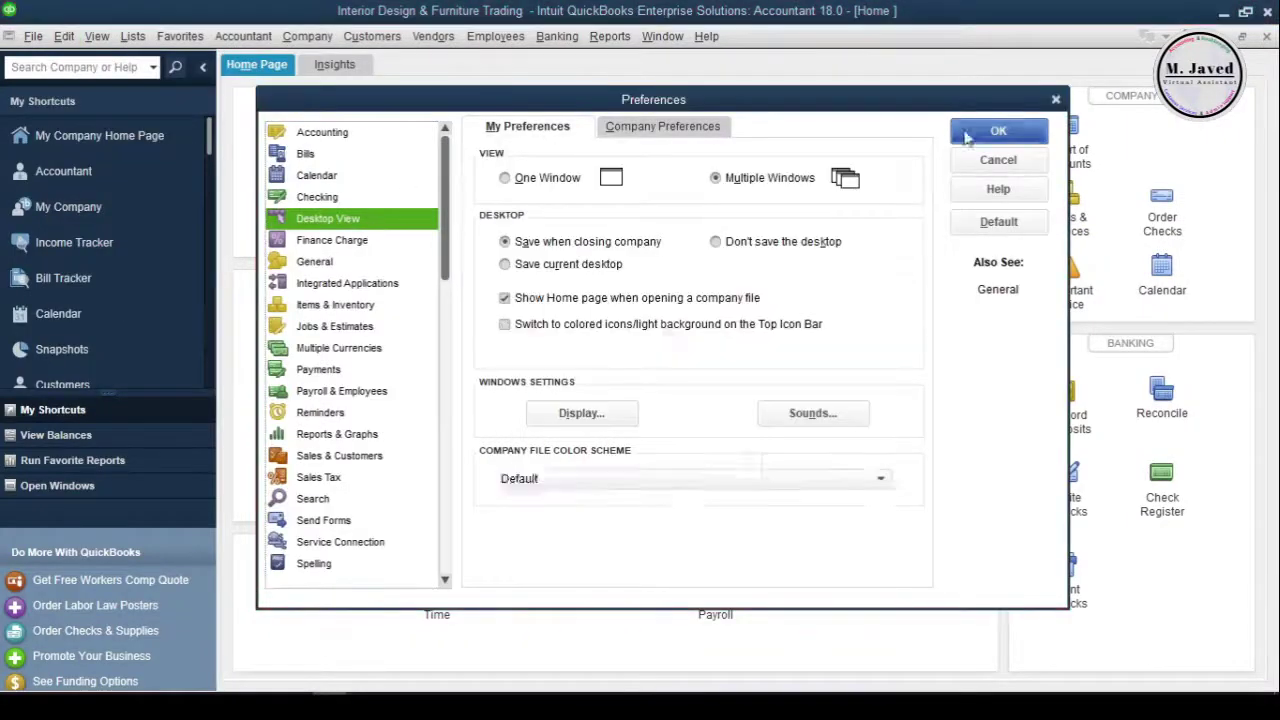
# In Customize Icon Bar, relabel the My Company Home Page shortcut as 'Home' and apply
pyautogui.click(96, 36)
pyautogui.click(183, 198)
pyautogui.click(438, 157)
pyautogui.click(597, 188)
pyautogui.write('Home')
pyautogui.click(619, 311)
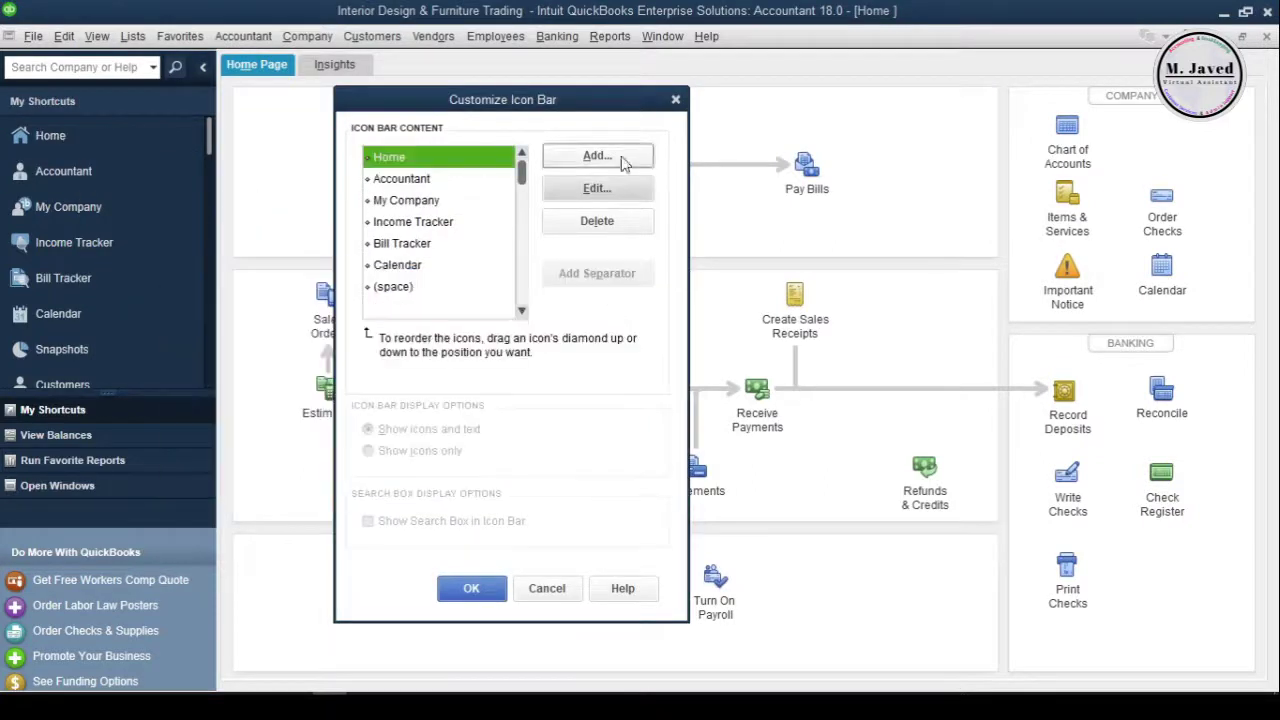
pyautogui.click(471, 588)
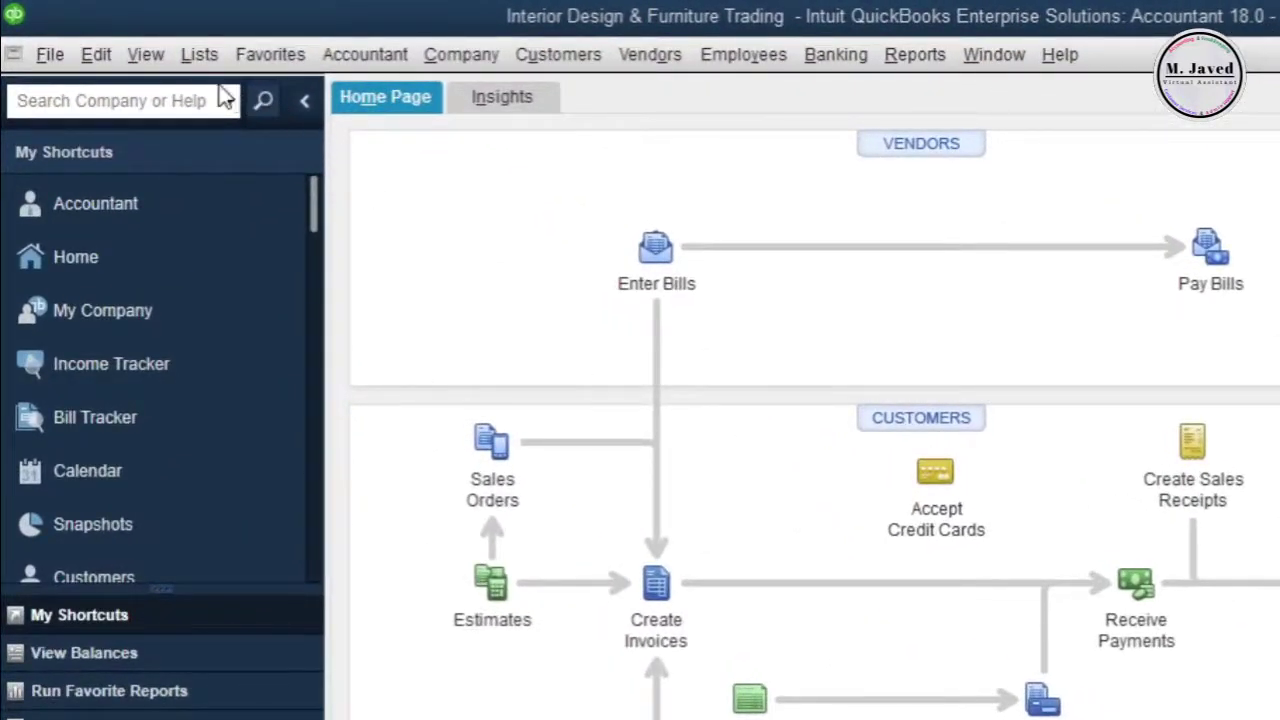
# Hide the left icon bar, then switch to the Top Icon Bar
pyautogui.click(138, 62)
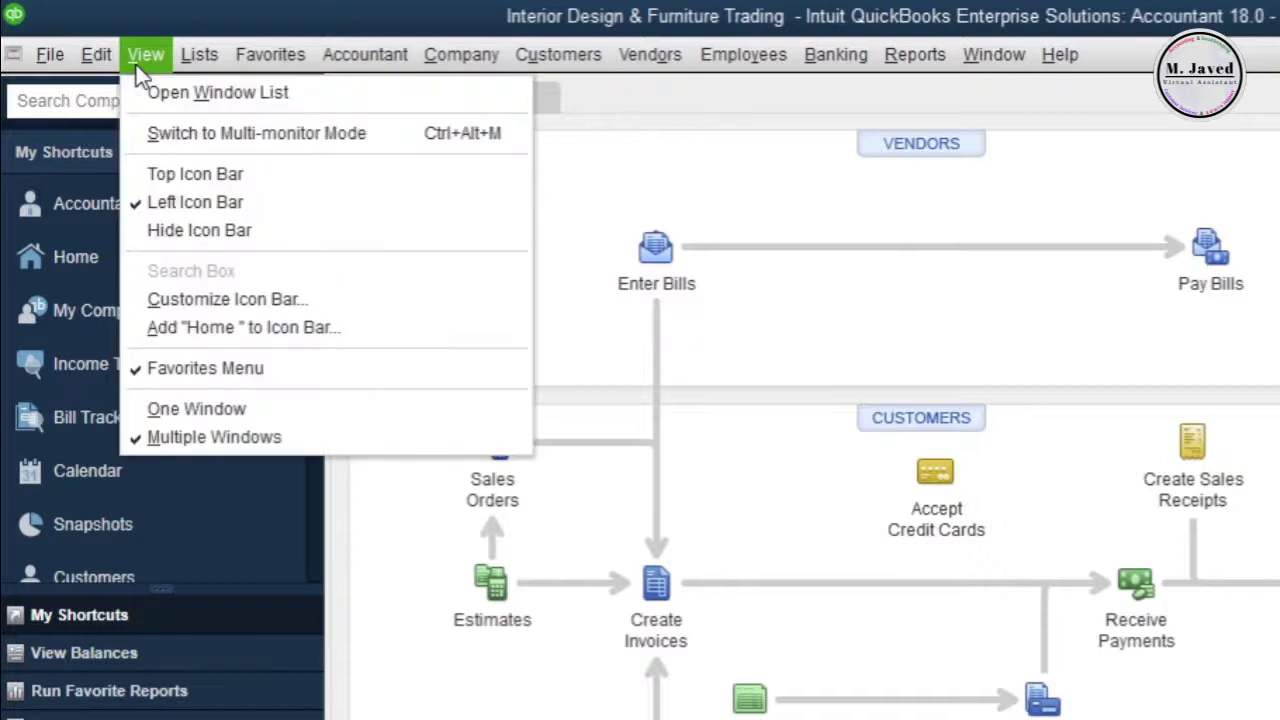
pyautogui.click(185, 228)
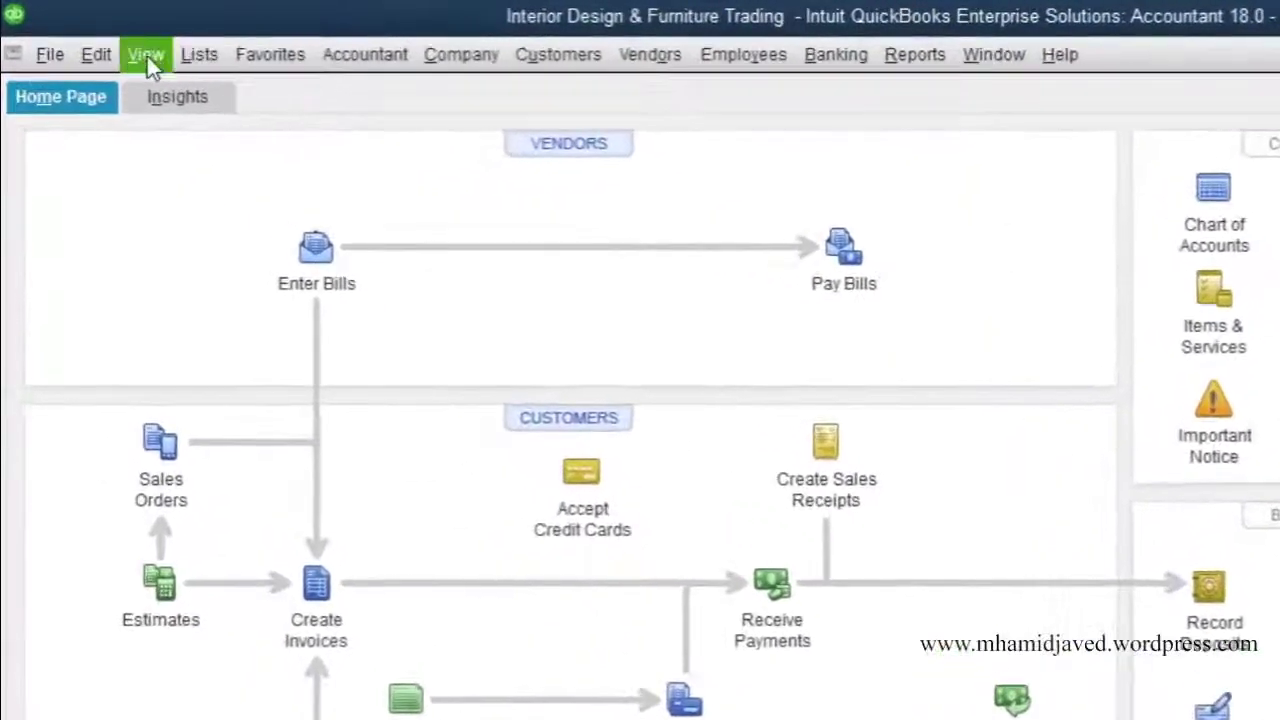
pyautogui.click(145, 53)
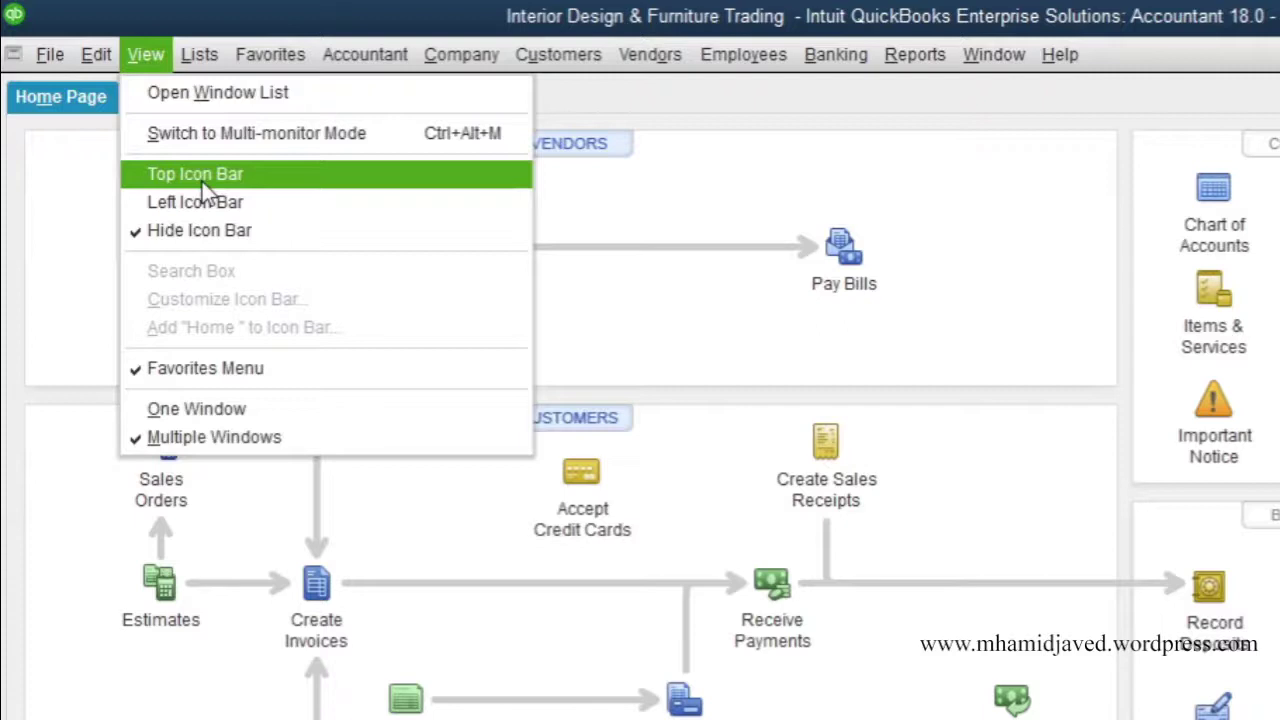
pyautogui.click(243, 184)
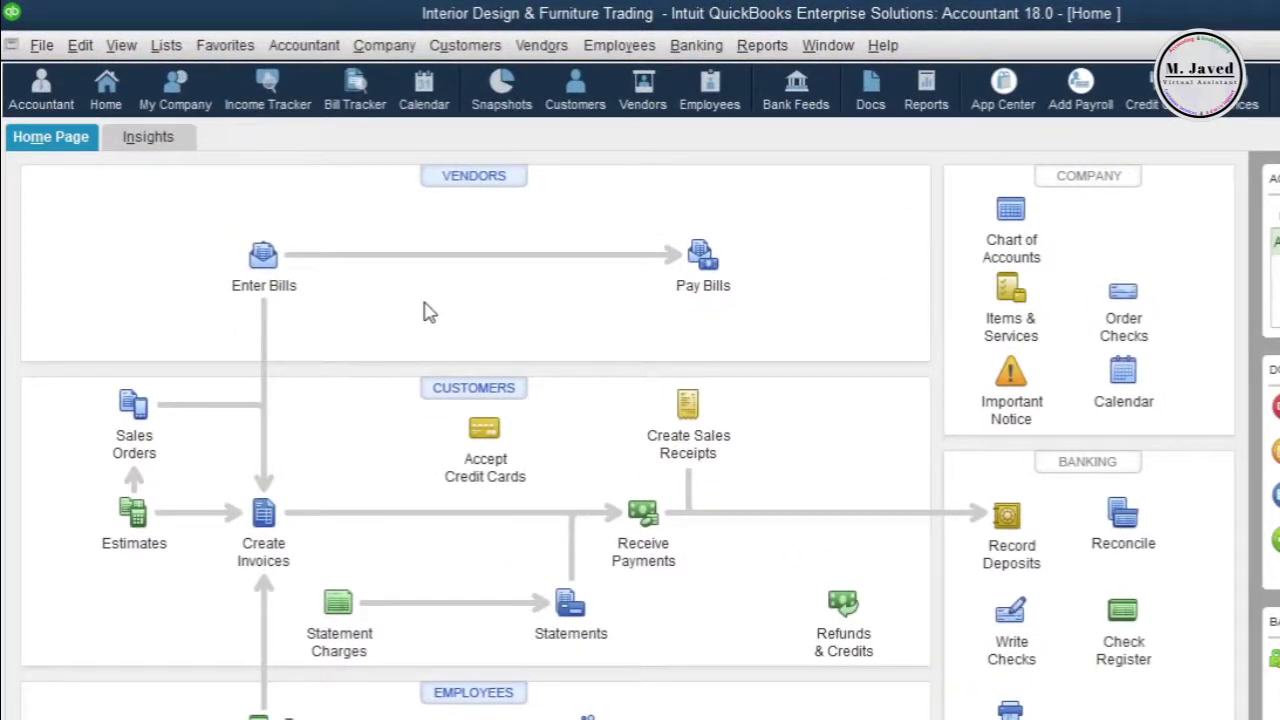
# In Desktop View preferences, enable 'Switch to colored icons/light background'
pyautogui.click(90, 52)
pyautogui.click(140, 380)
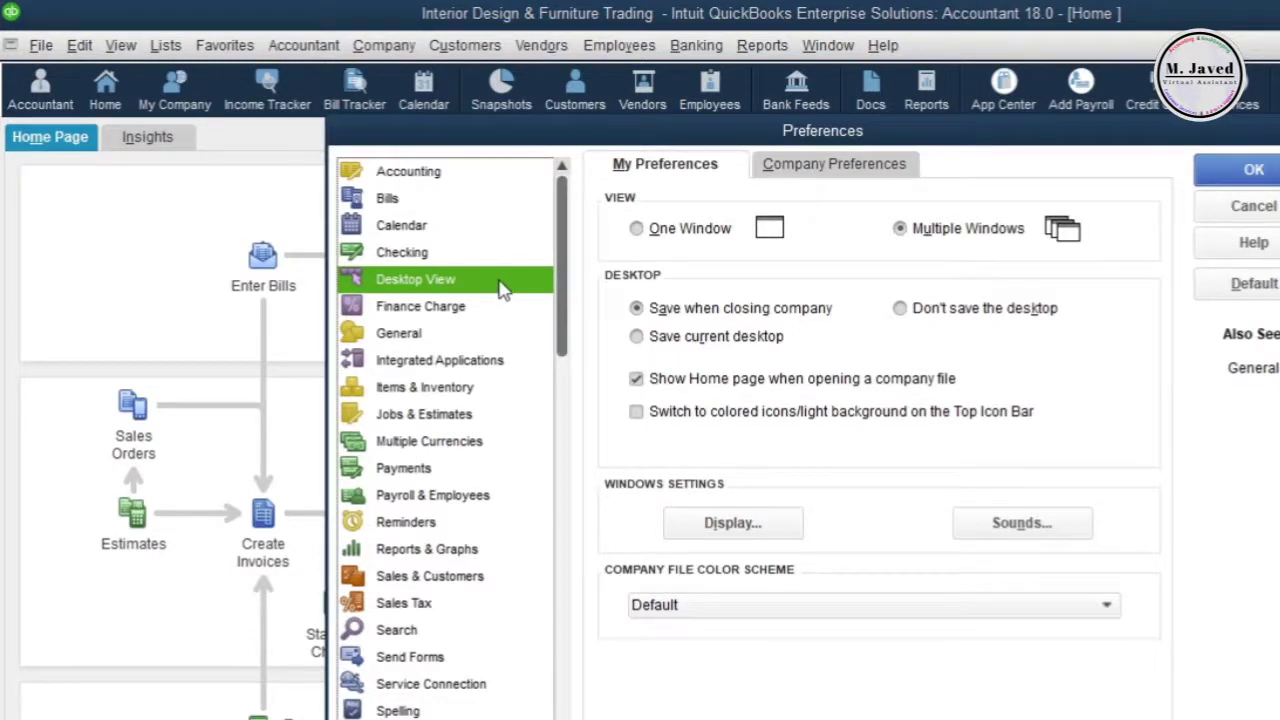
pyautogui.click(690, 170)
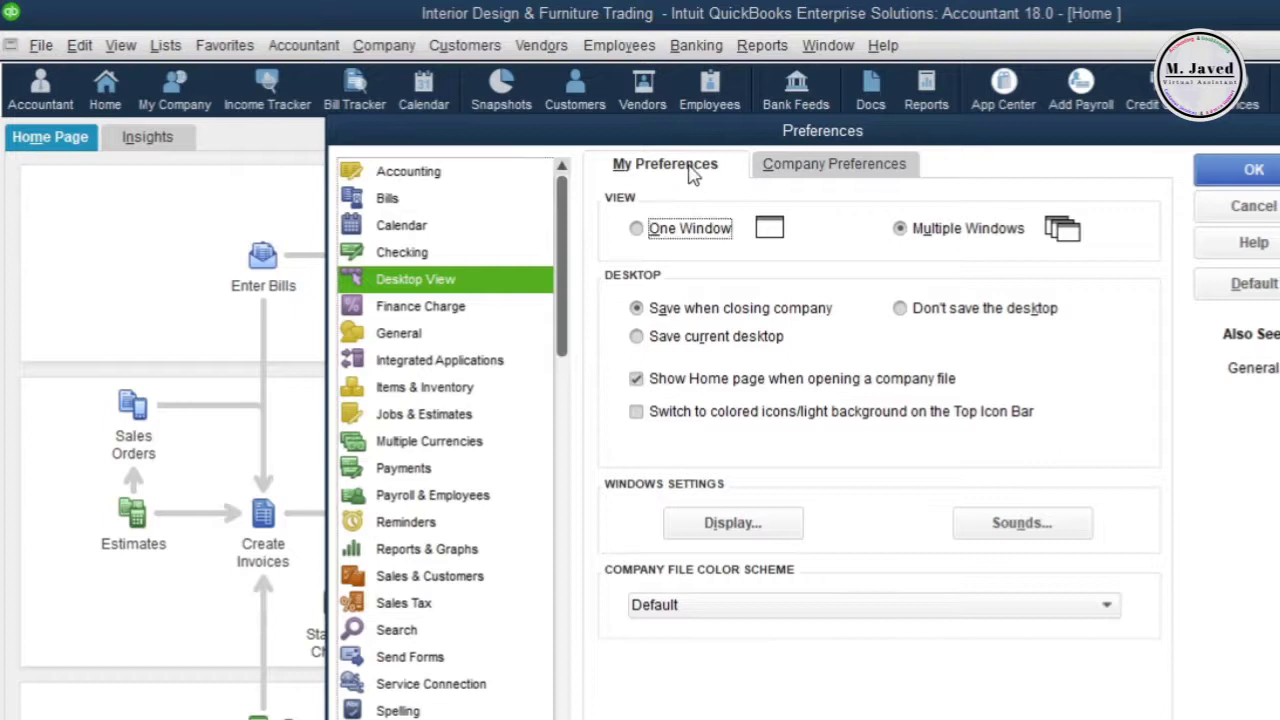
pyautogui.click(640, 418)
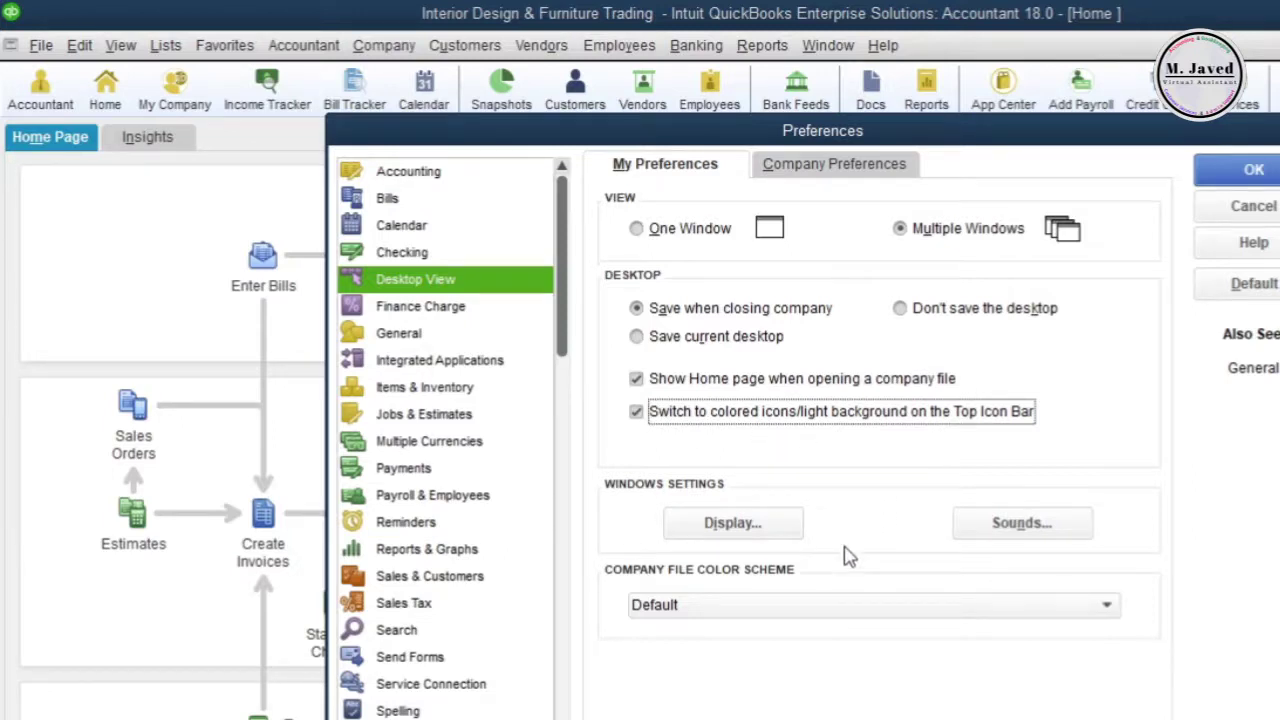
# After trying Brown and Purple-Blue, set the company file colour scheme to Red and confirm
pyautogui.click(840, 612)
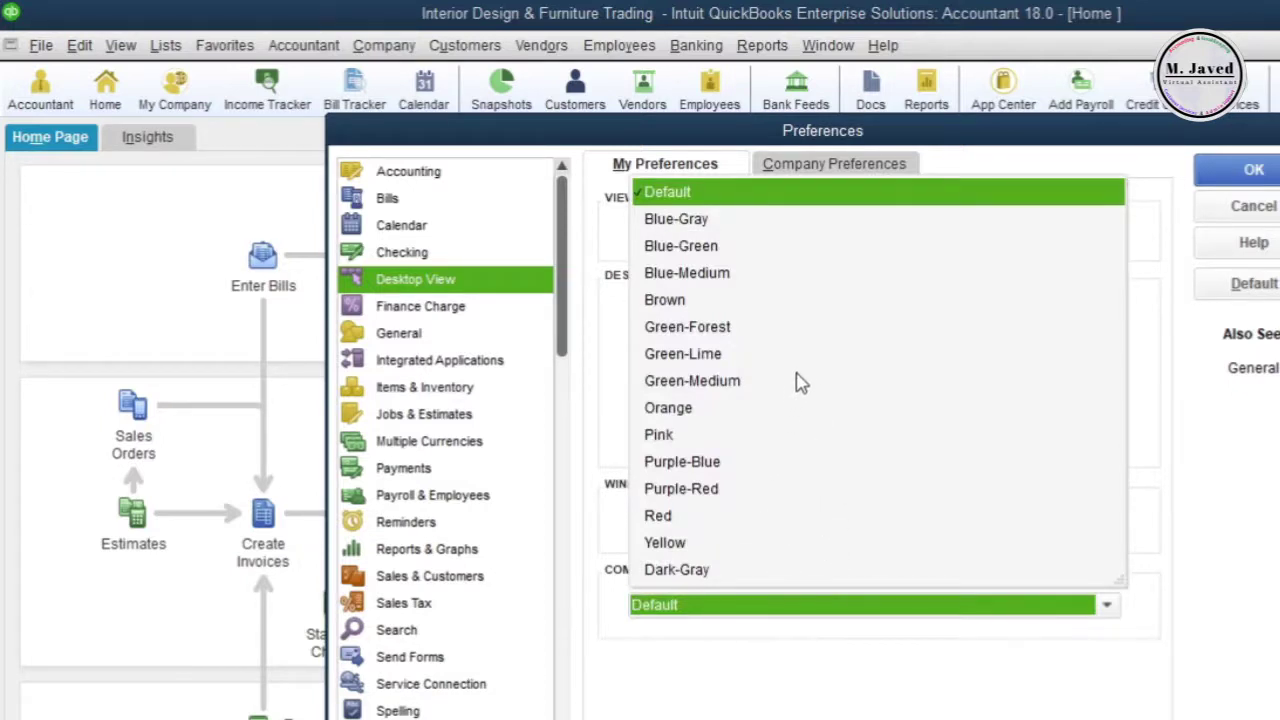
pyautogui.click(801, 300)
pyautogui.click(840, 604)
pyautogui.click(831, 466)
pyautogui.click(886, 611)
pyautogui.click(777, 514)
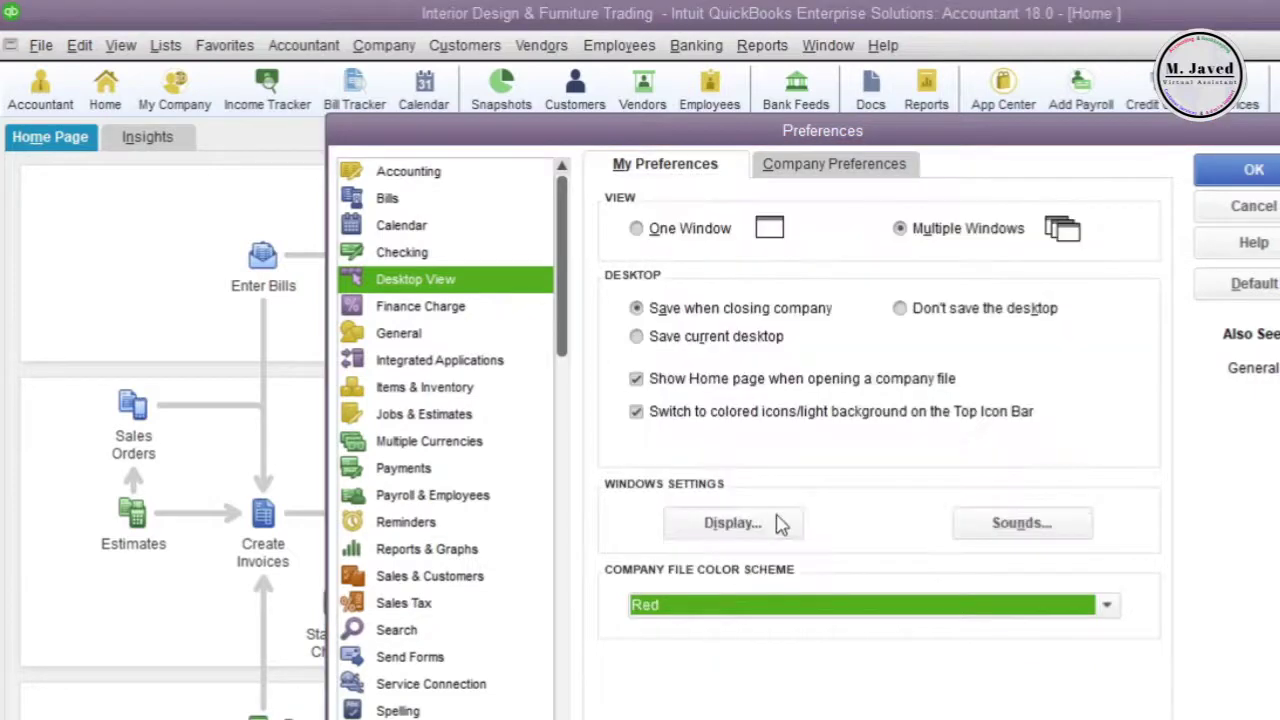
pyautogui.click(1253, 170)
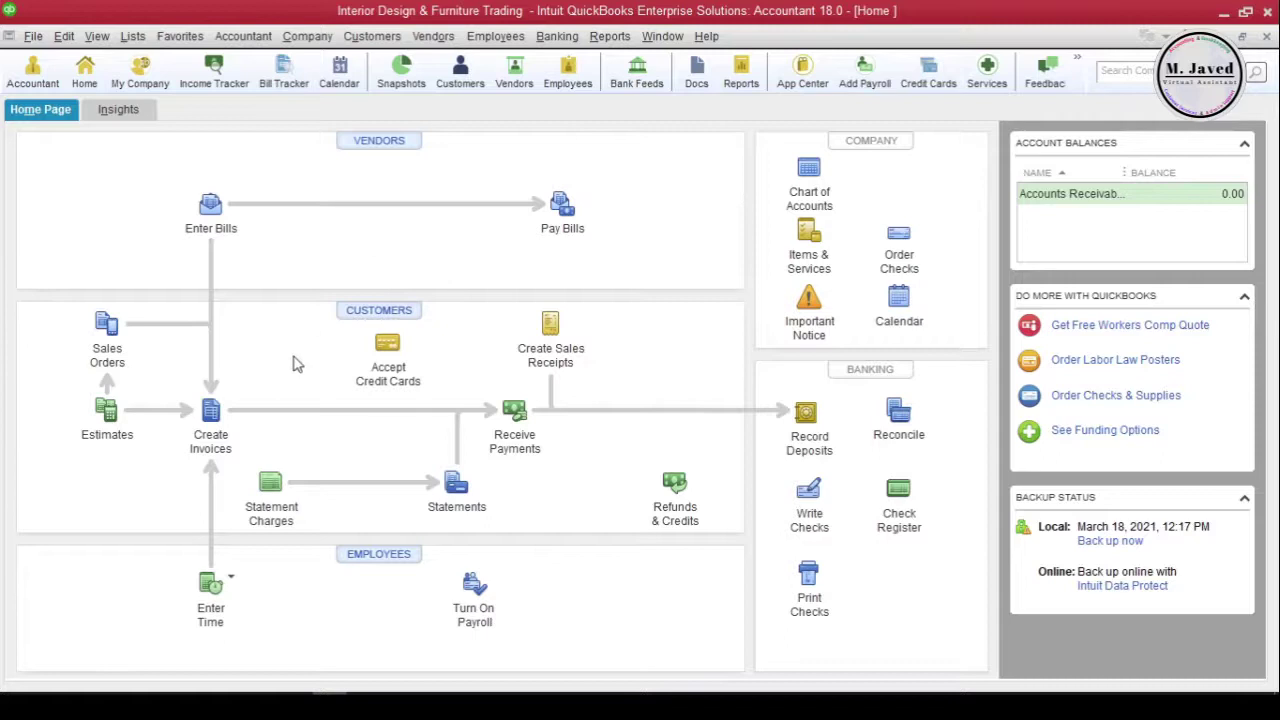
# Open Create Invoices, Create Estimates and the Chart of Accounts (Ctrl+A), returning Home between them
pyautogui.click(210, 412)
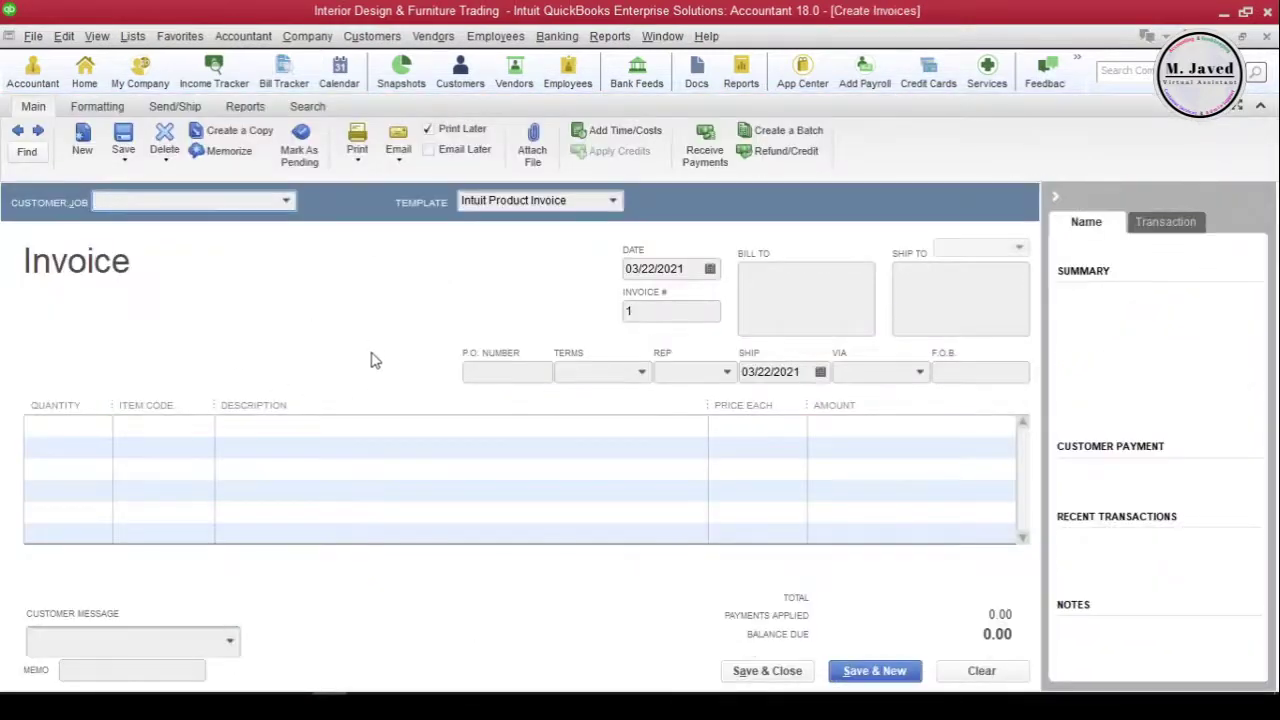
pyautogui.click(85, 69)
pyautogui.click(118, 401)
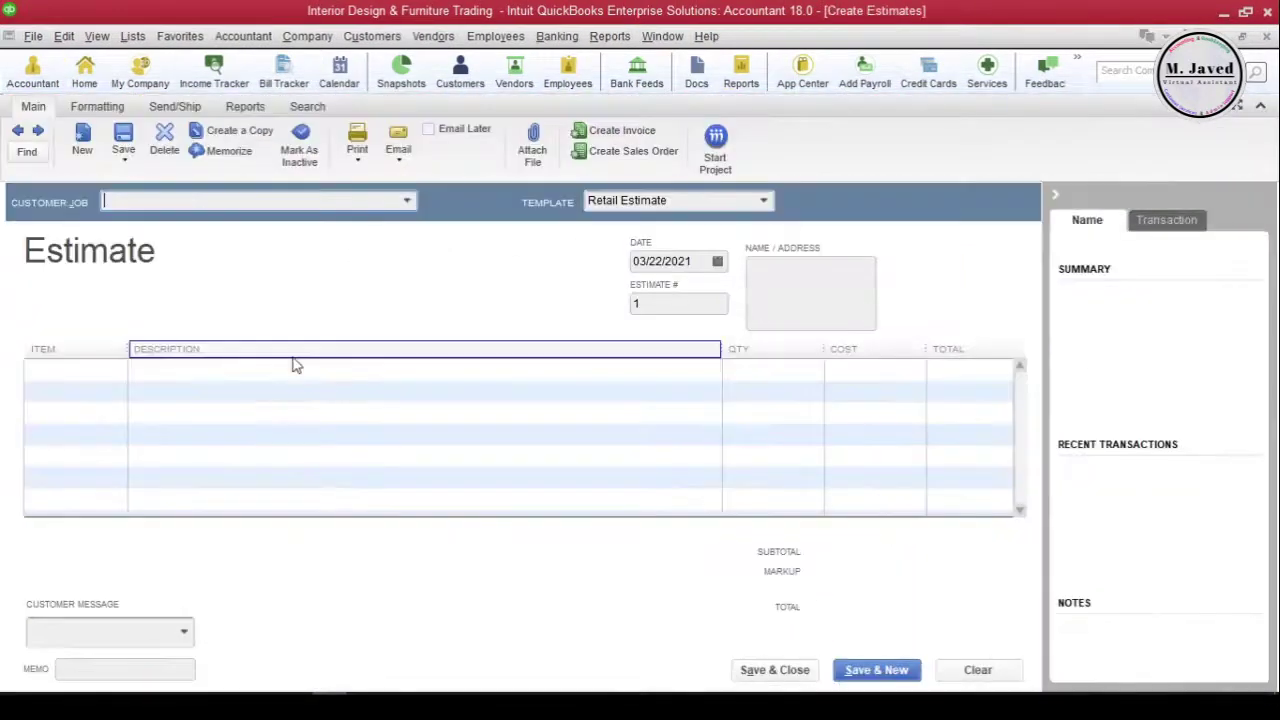
pyautogui.press('Escape')
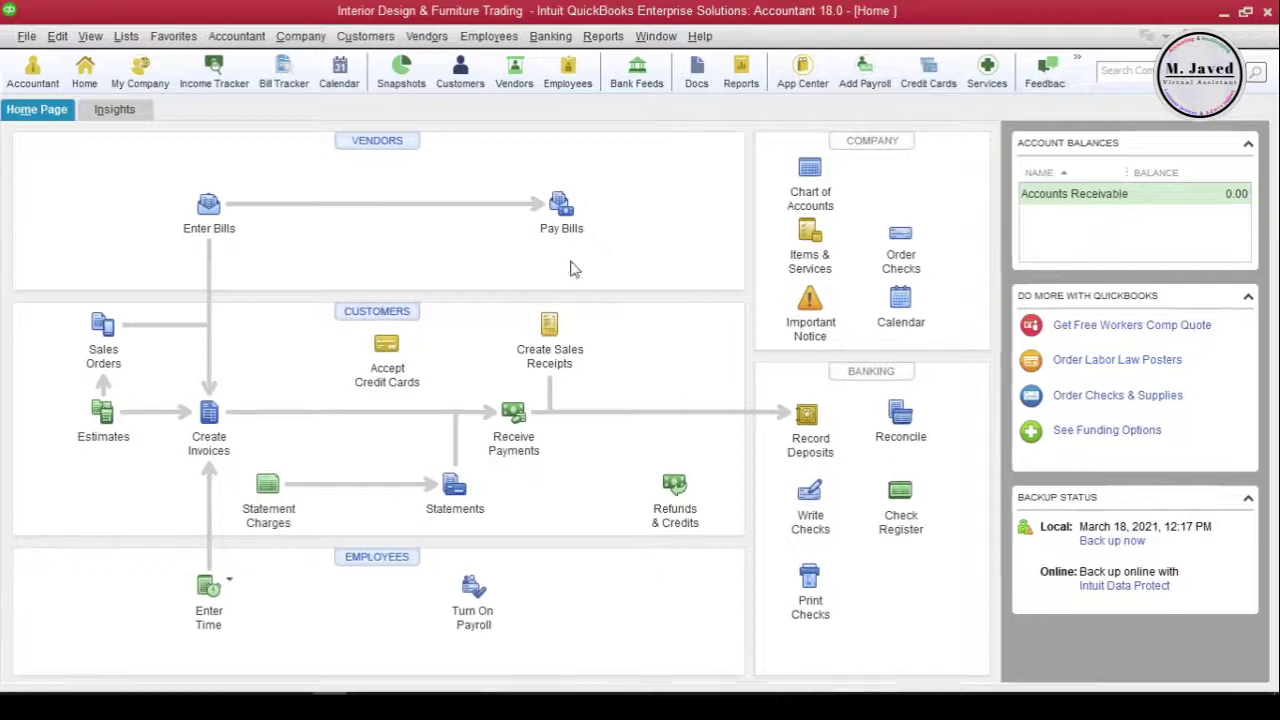
pyautogui.hotkey('ctrl', 'a')
pyautogui.click(85, 69)
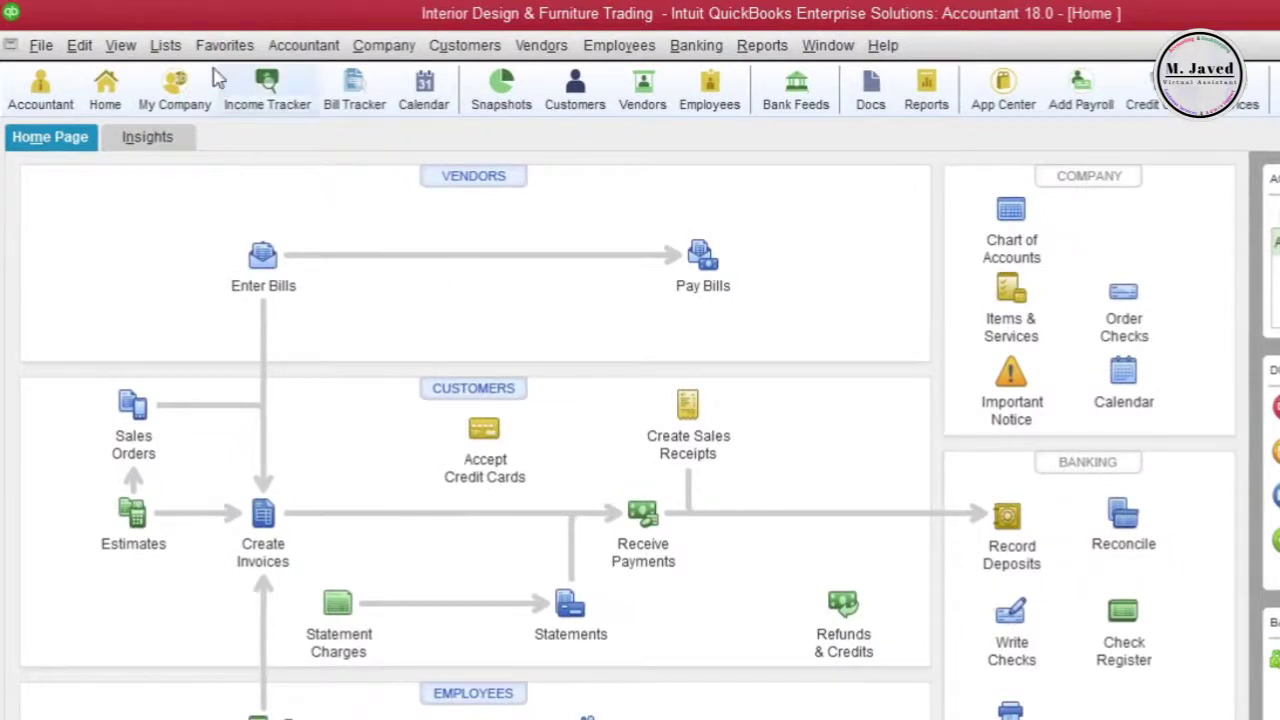
# Show the Open Window List and switch to Chart of Accounts, Create Estimates, then Home
pyautogui.click(121, 46)
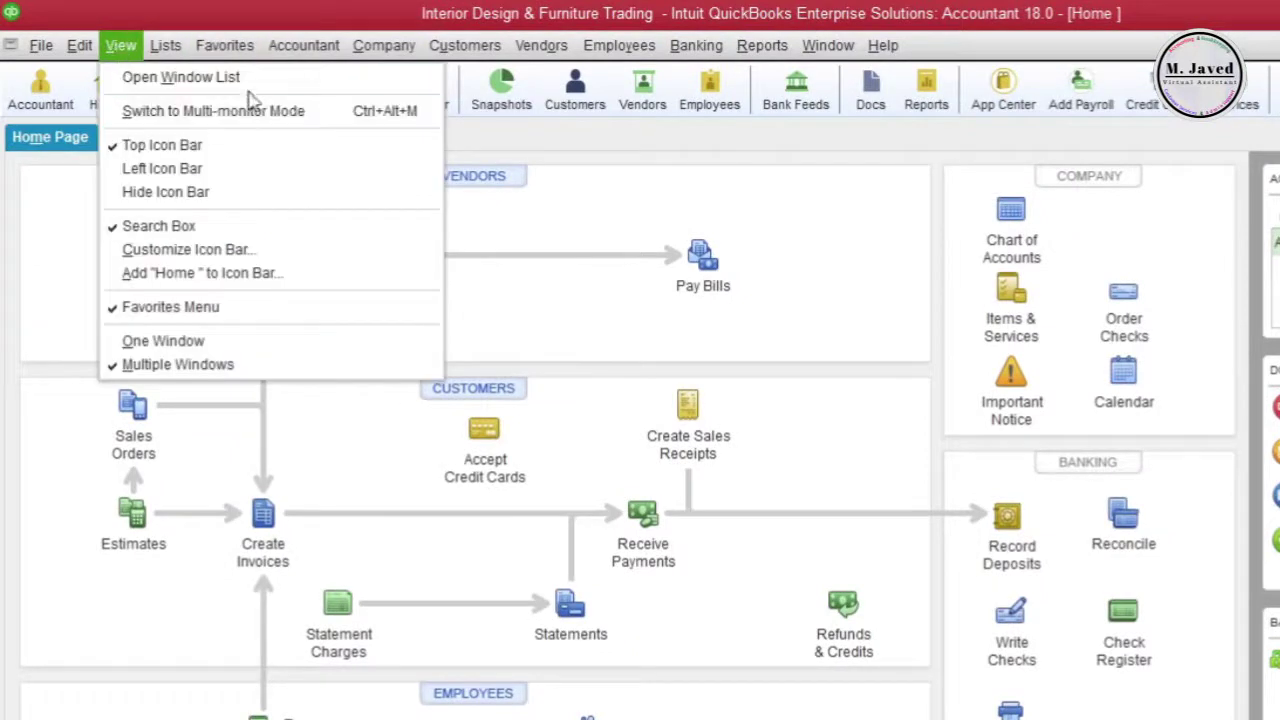
pyautogui.click(270, 79)
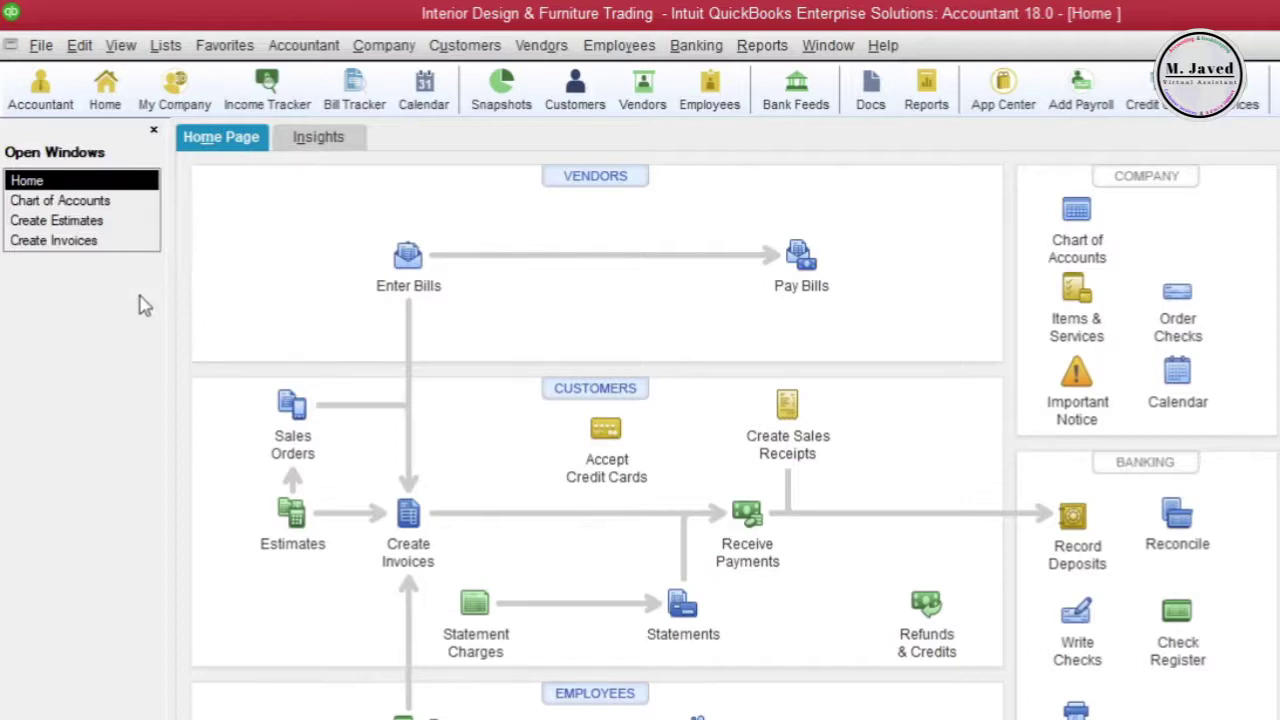
pyautogui.click(132, 202)
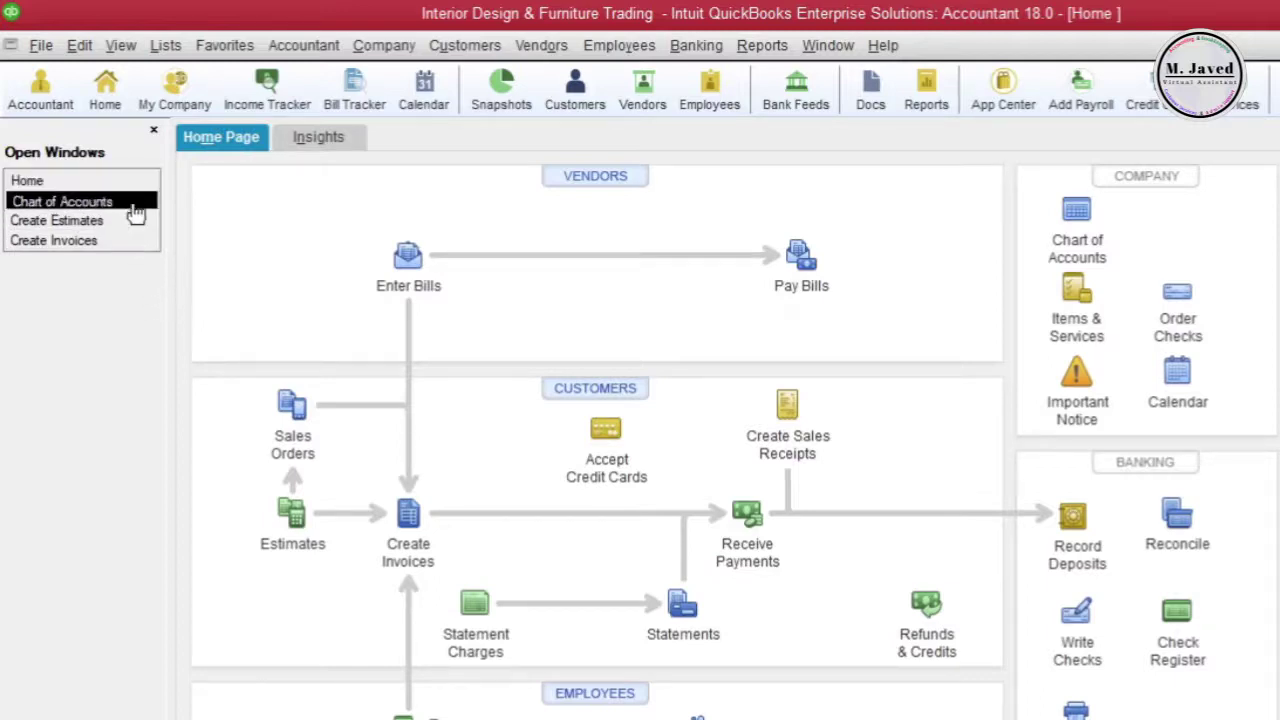
pyautogui.click(128, 224)
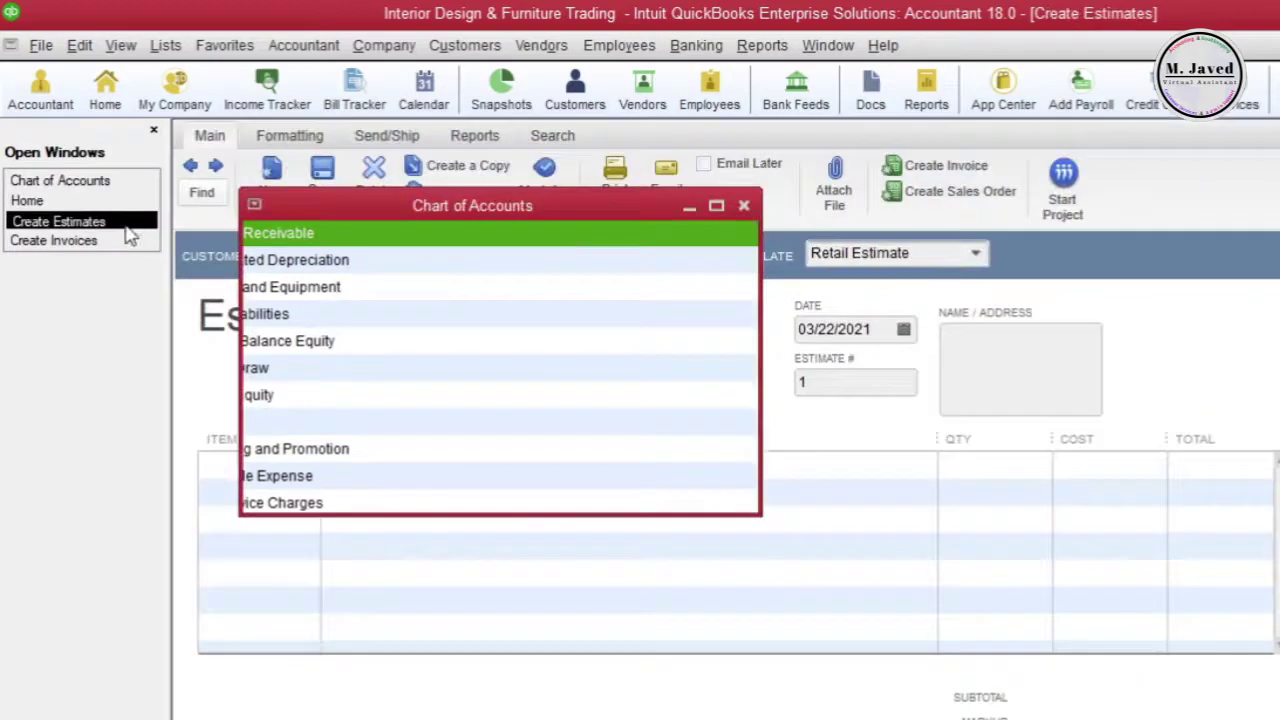
pyautogui.click(108, 224)
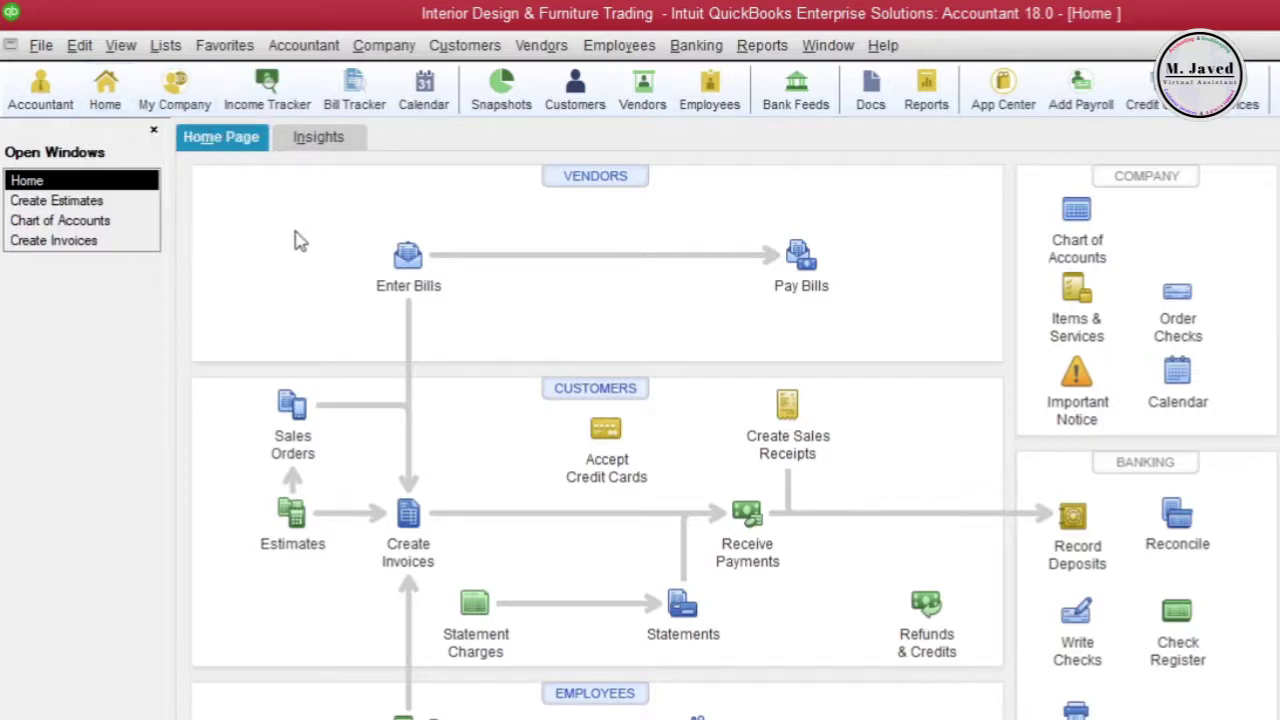
# Relabel the Home shortcut 'My Company Home Page' with description 'Lets Start Working' and apply
pyautogui.click(120, 46)
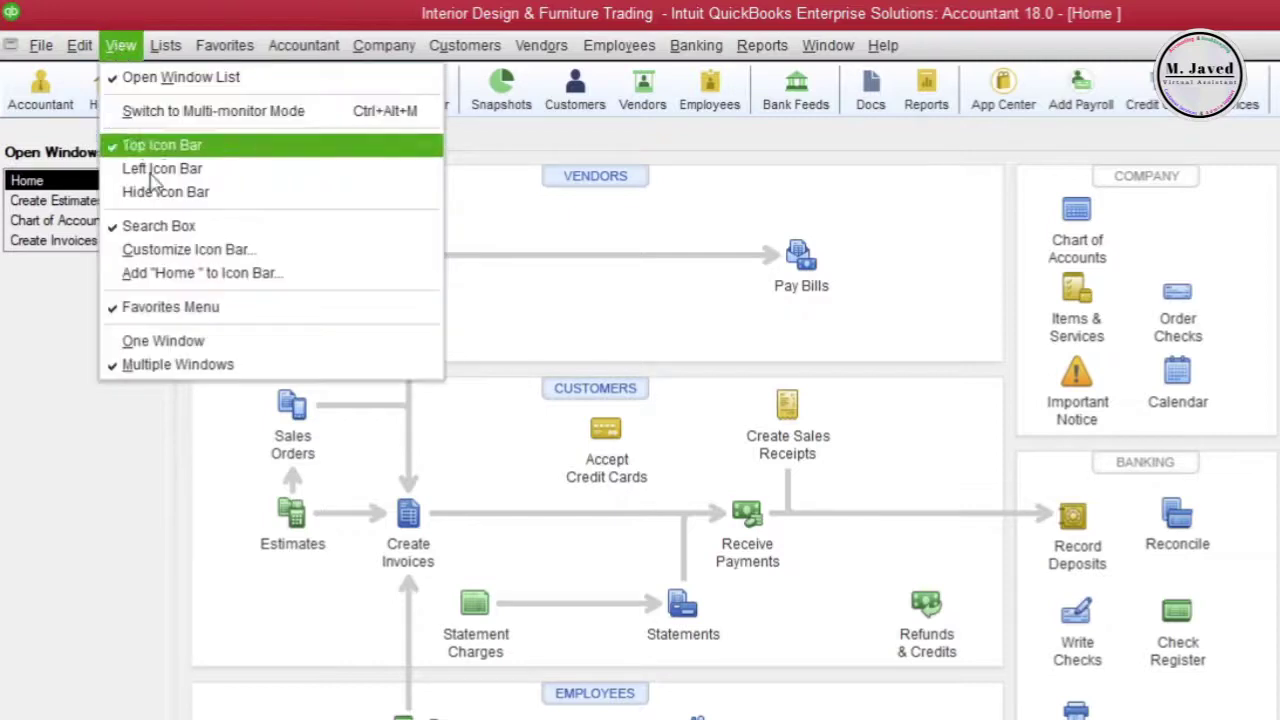
pyautogui.click(278, 252)
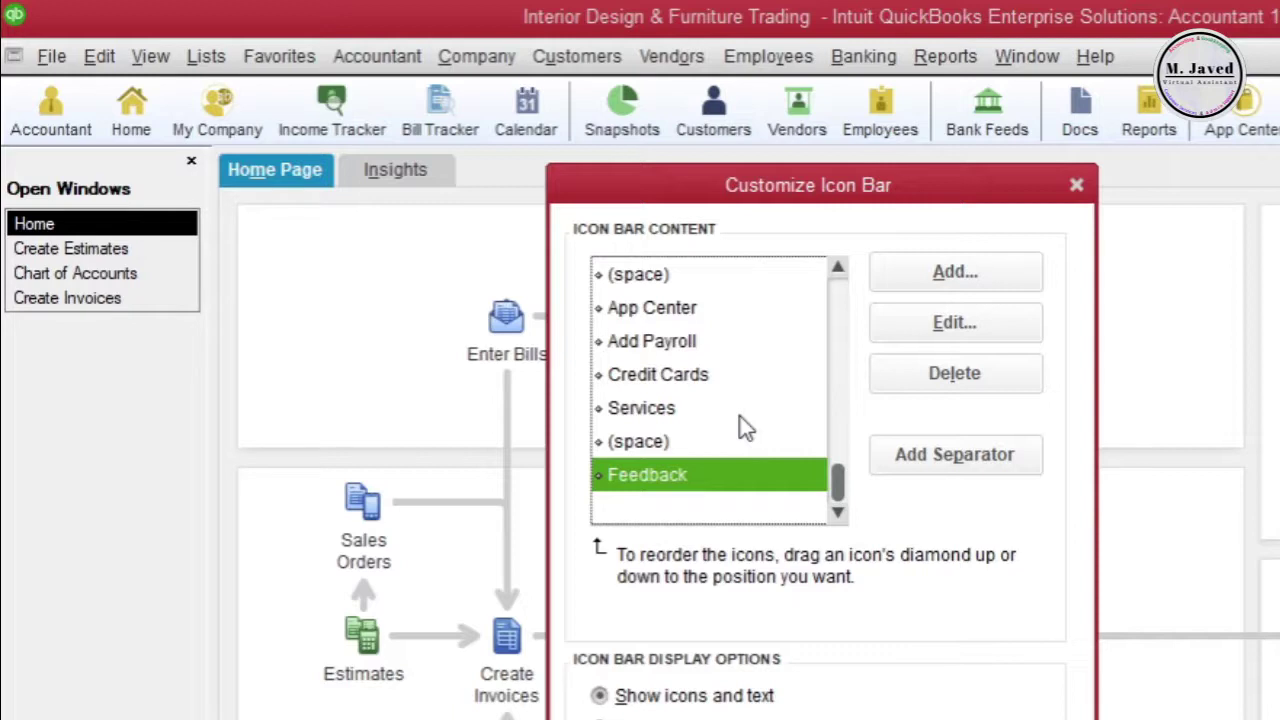
pyautogui.scroll(7, 740, 416)
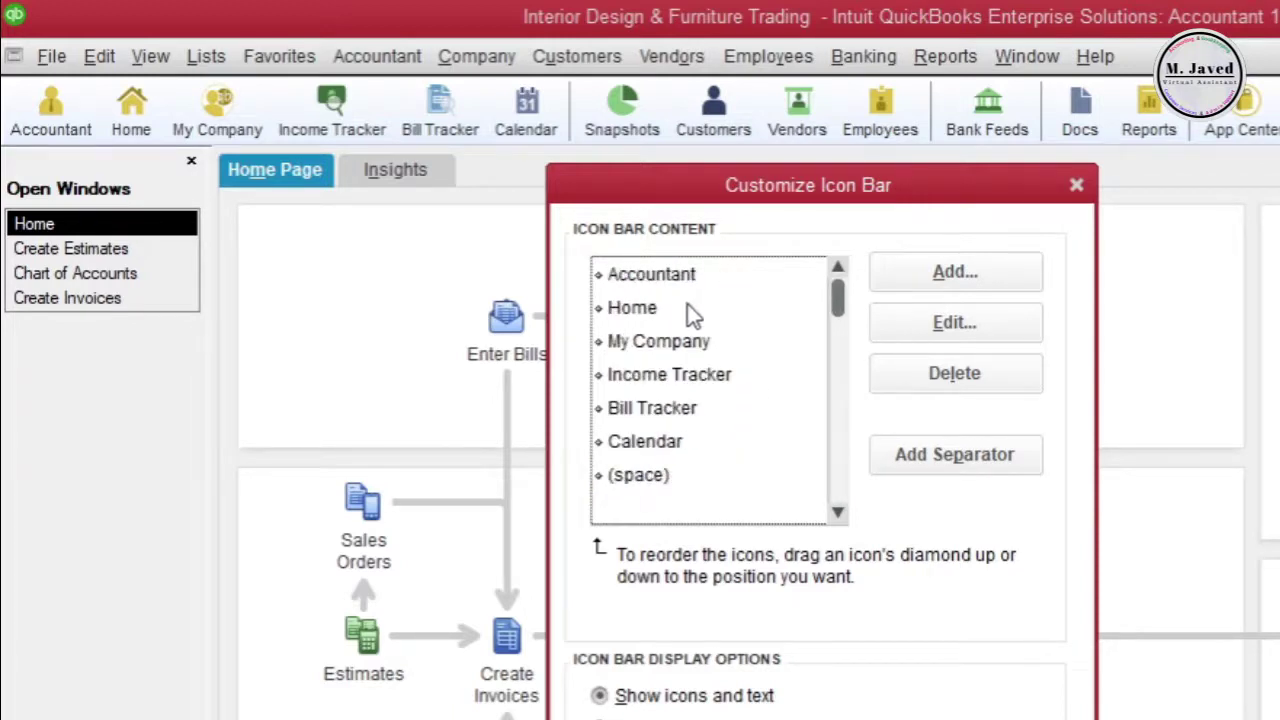
pyautogui.click(708, 320)
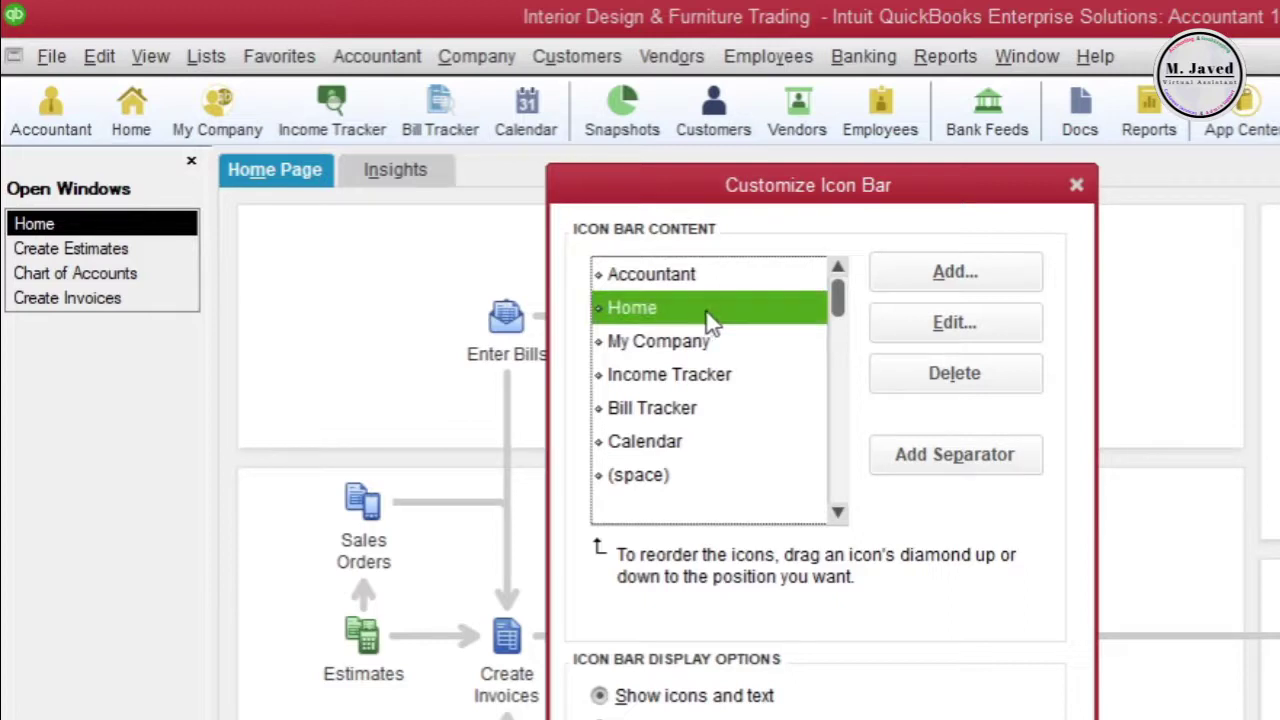
pyautogui.click(905, 323)
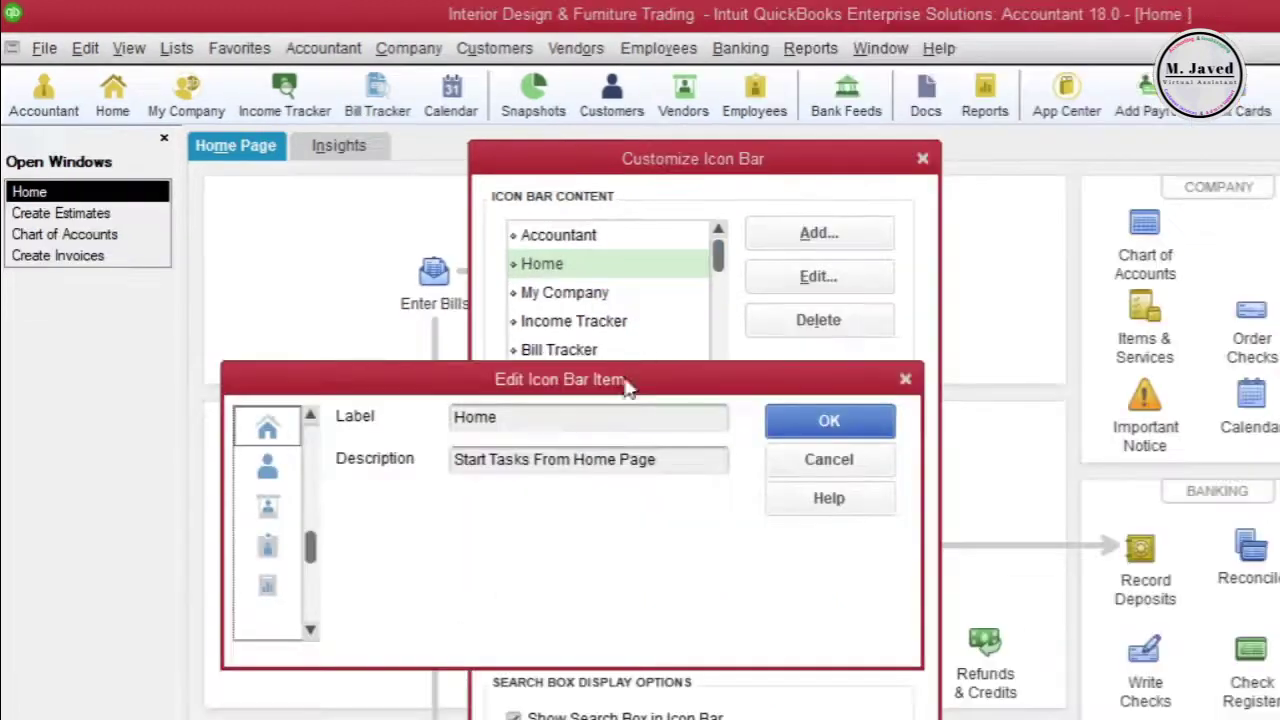
pyautogui.click(617, 420)
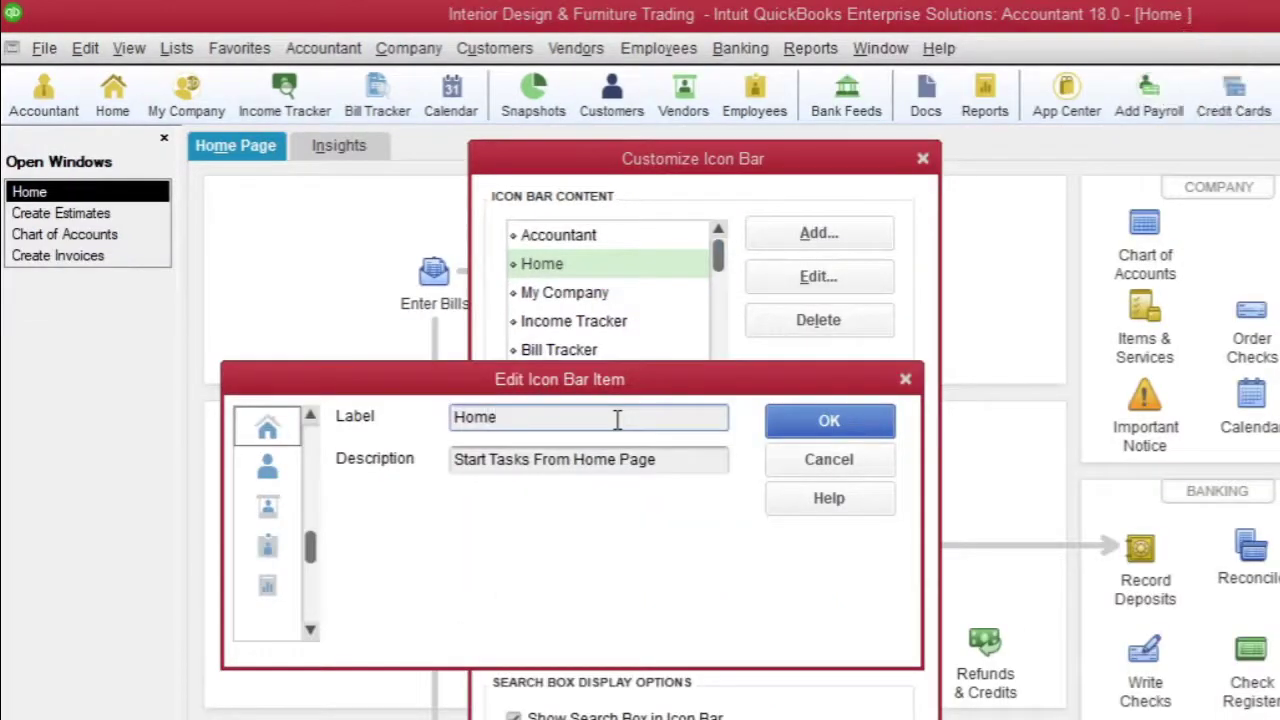
pyautogui.press('Home')
pyautogui.write('My ')
pyautogui.write('Company Home ')
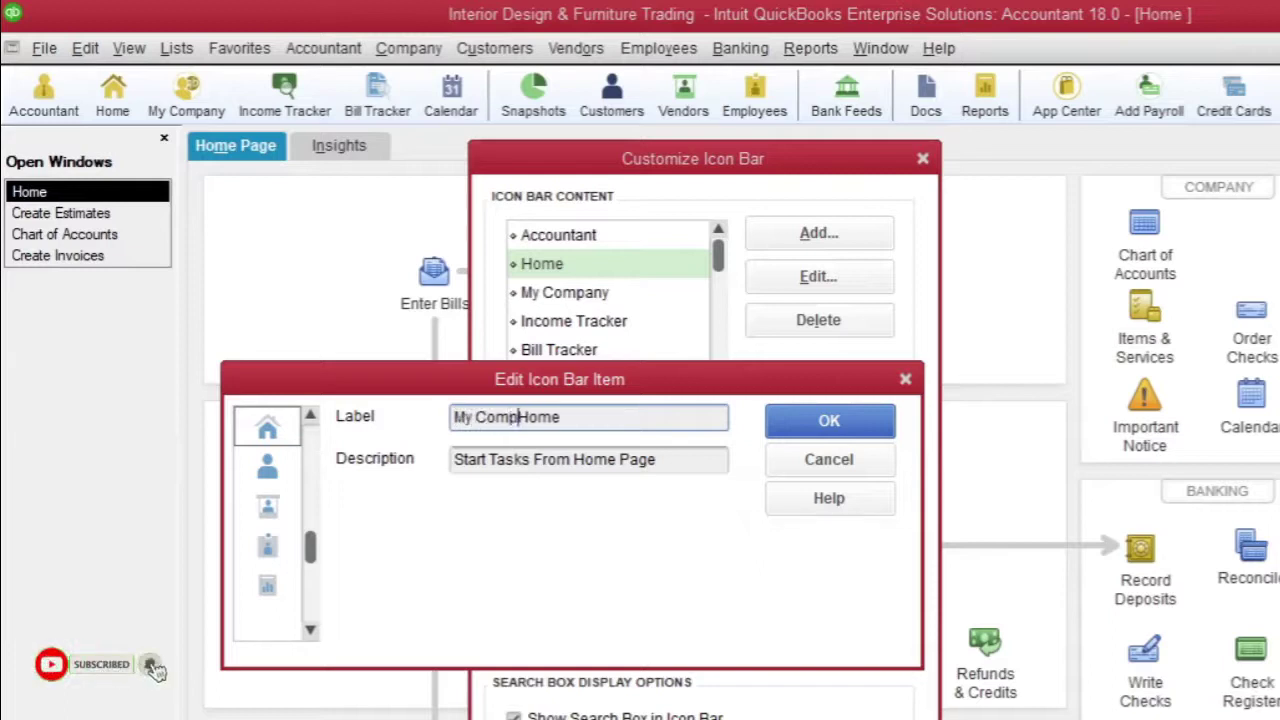
pyautogui.write('Page')
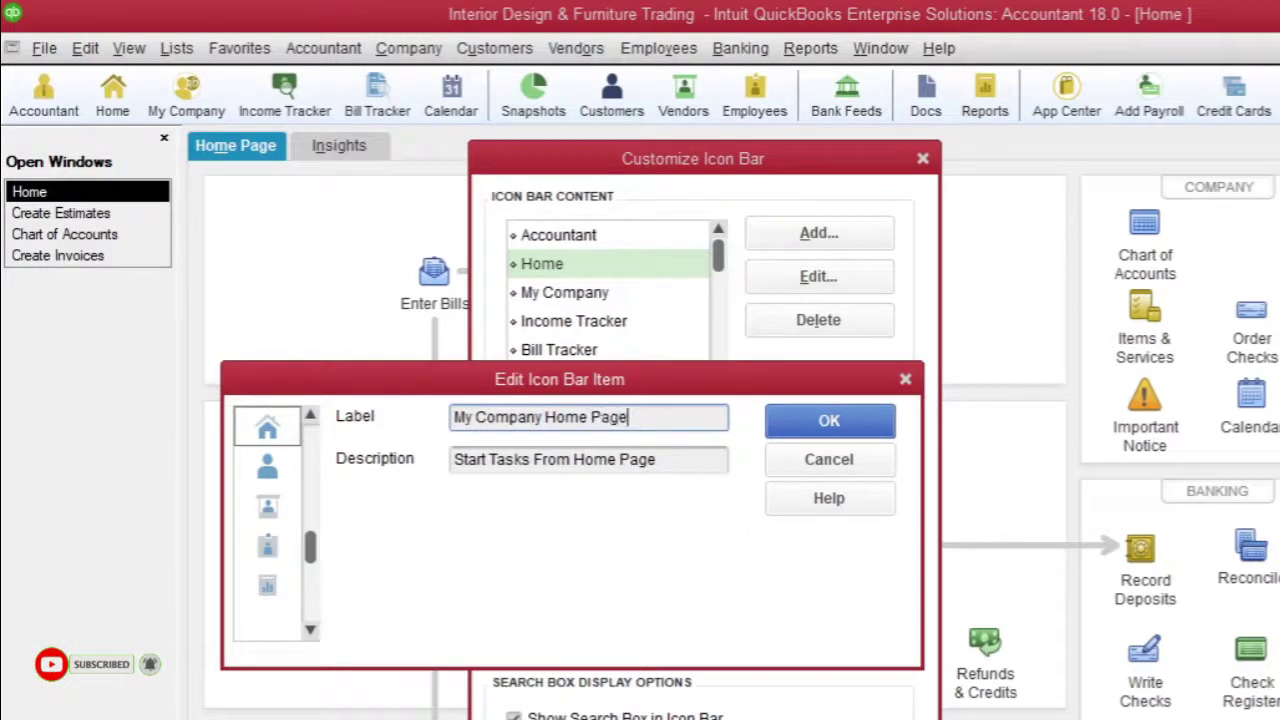
pyautogui.moveTo(671, 466); pyautogui.dragTo(437, 473)
pyautogui.write('Lets St')
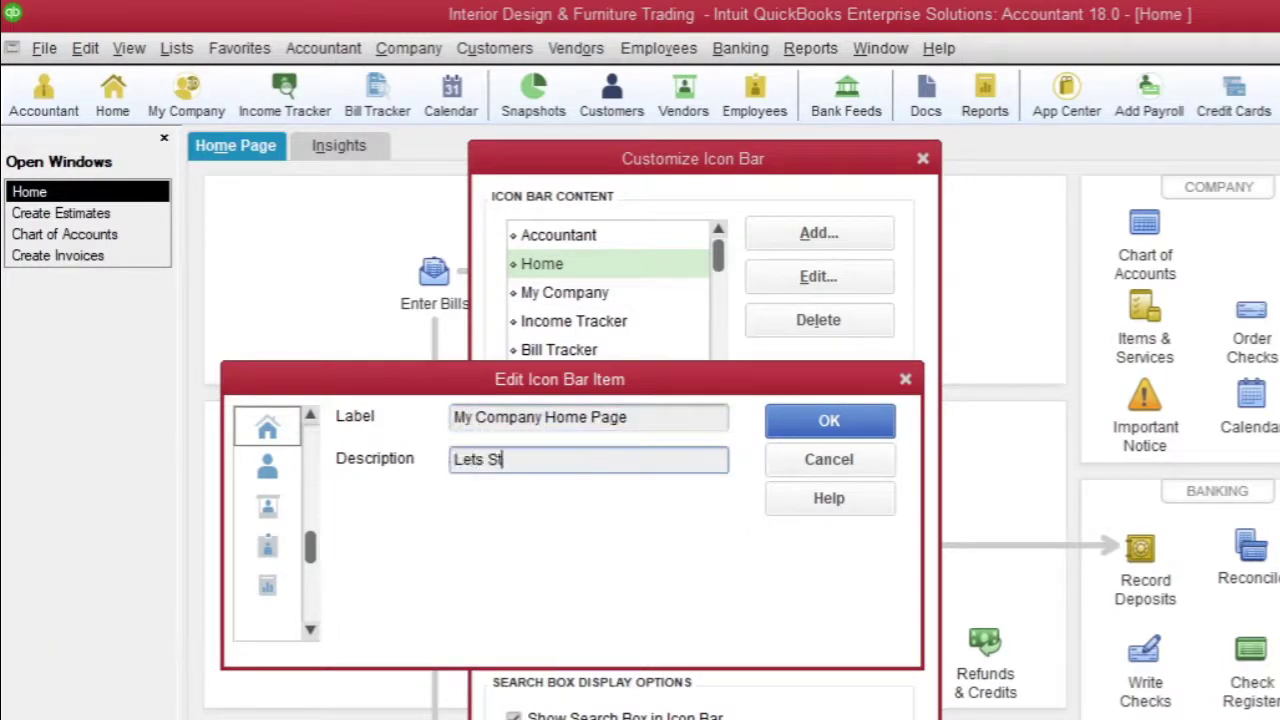
pyautogui.write('artsWorking')
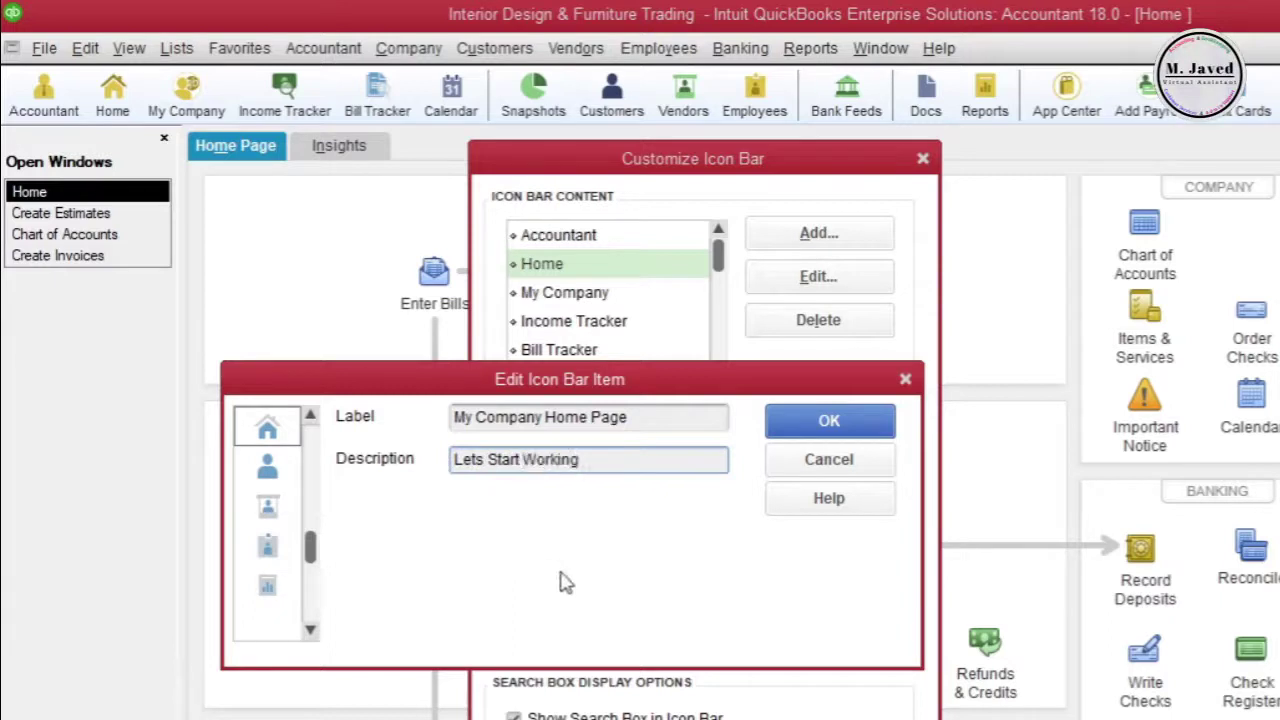
pyautogui.click(822, 432)
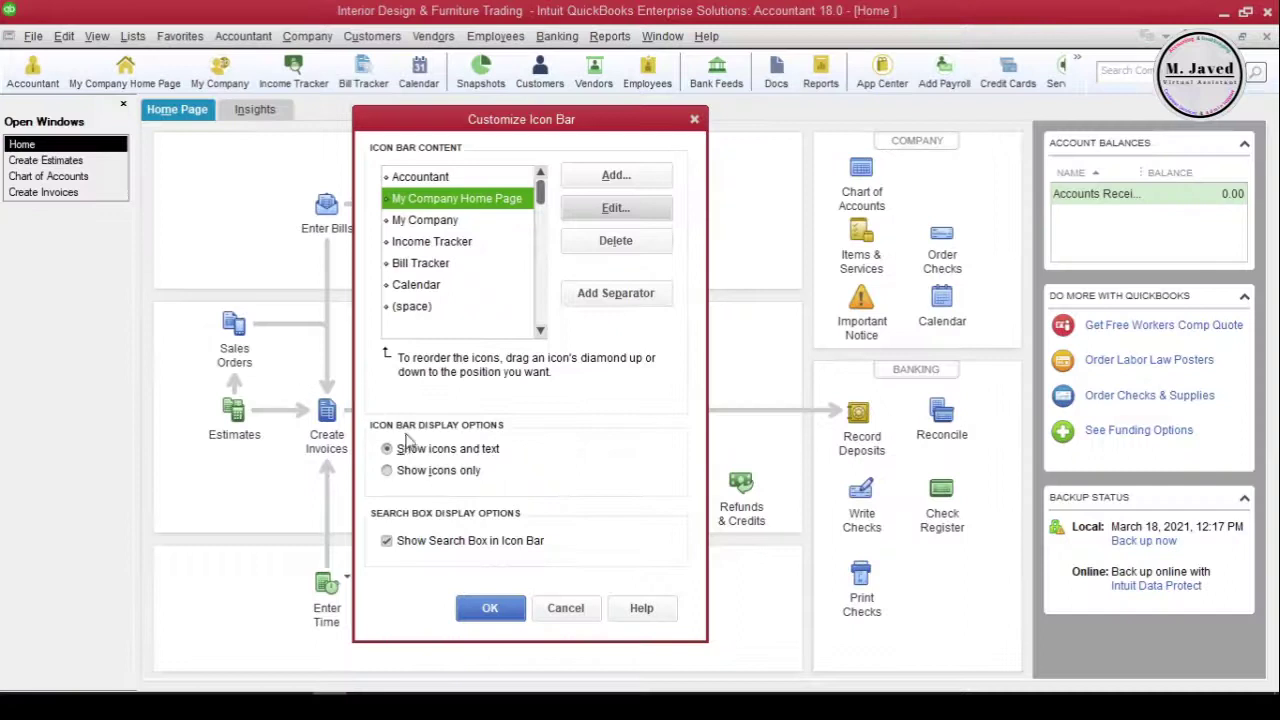
pyautogui.click(488, 606)
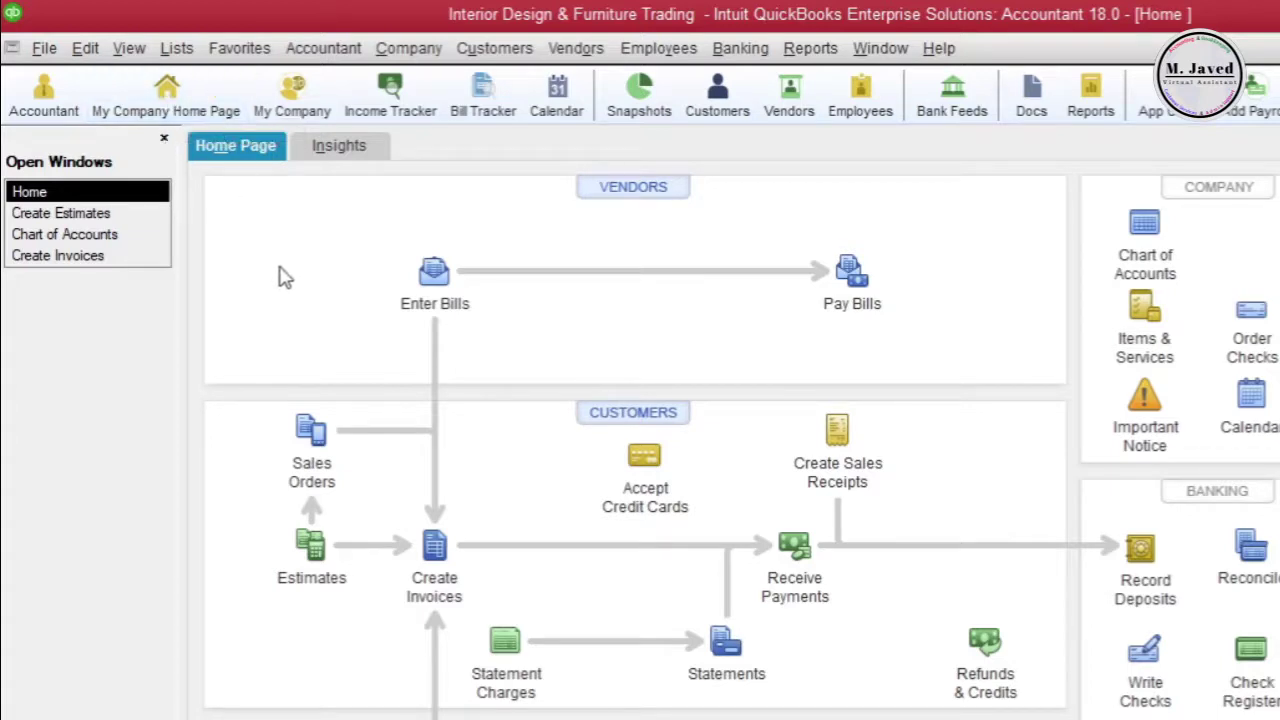
# In Customize Icon Bar, drag Accountant below My Company Home Page in the content list
pyautogui.click(131, 49)
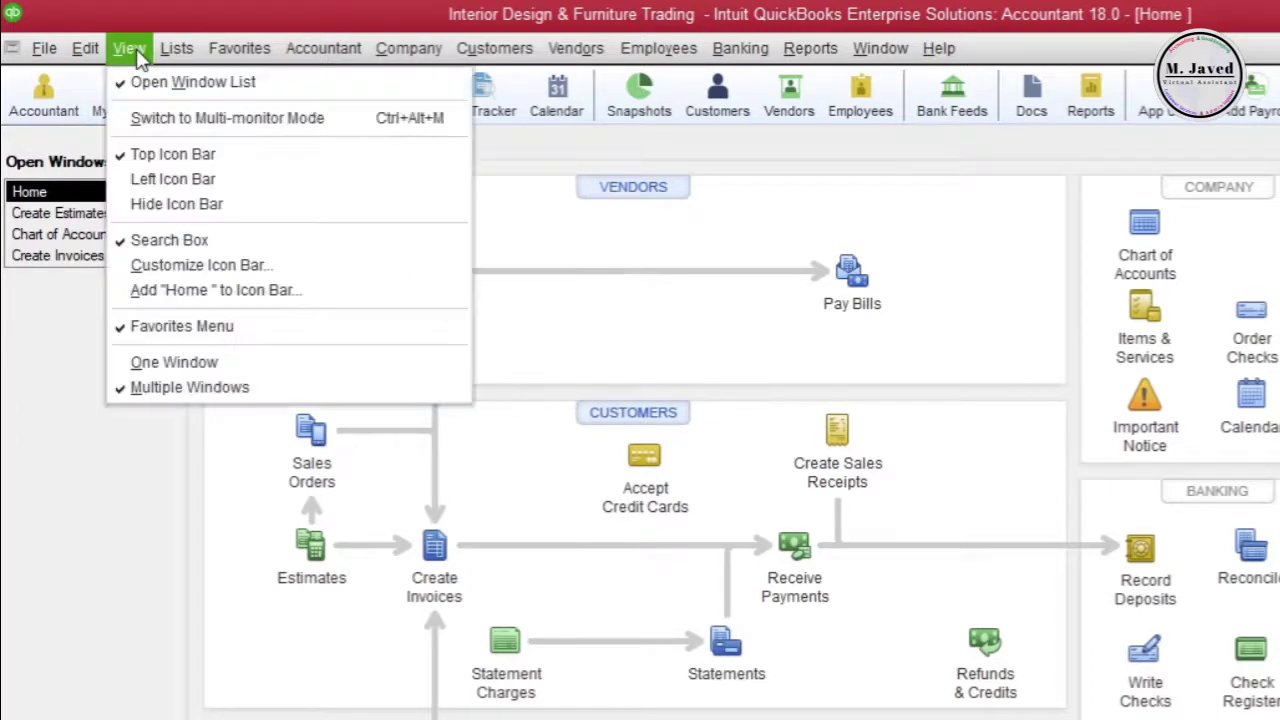
pyautogui.click(262, 270)
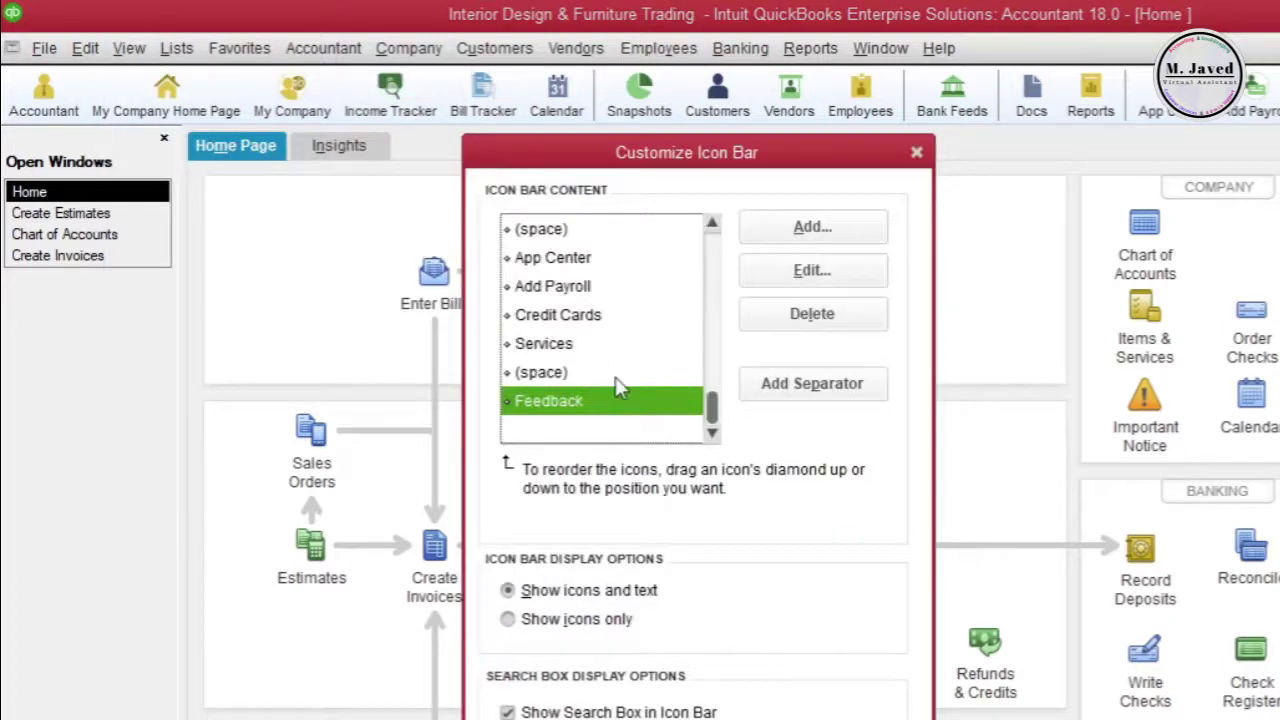
pyautogui.scroll(10, 620, 378)
pyautogui.scroll(-2, 614, 340)
pyautogui.scroll(2, 612, 345)
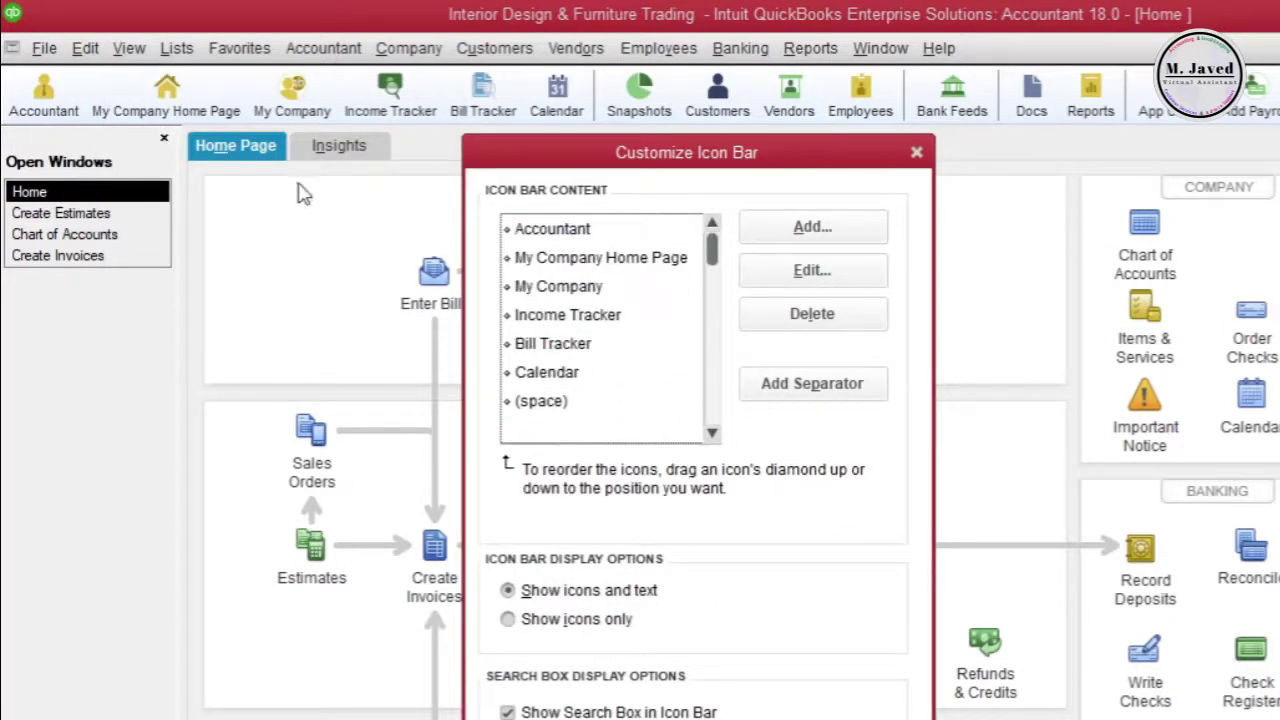
pyautogui.scroll(-1, 645, 386)
pyautogui.scroll(1, 650, 382)
pyautogui.moveTo(507, 233); pyautogui.dragTo(513, 277)
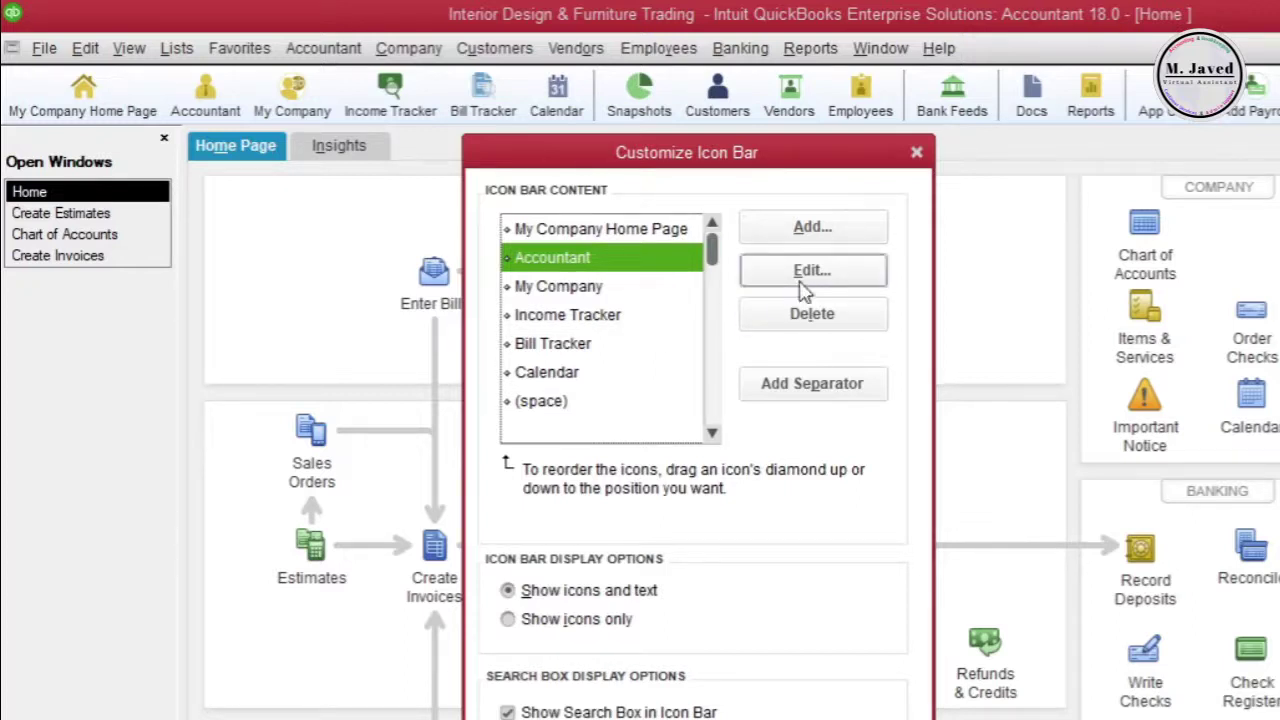
# Add a Calculator icon bar item labelled 'Calculator' with a blank description
pyautogui.click(809, 240)
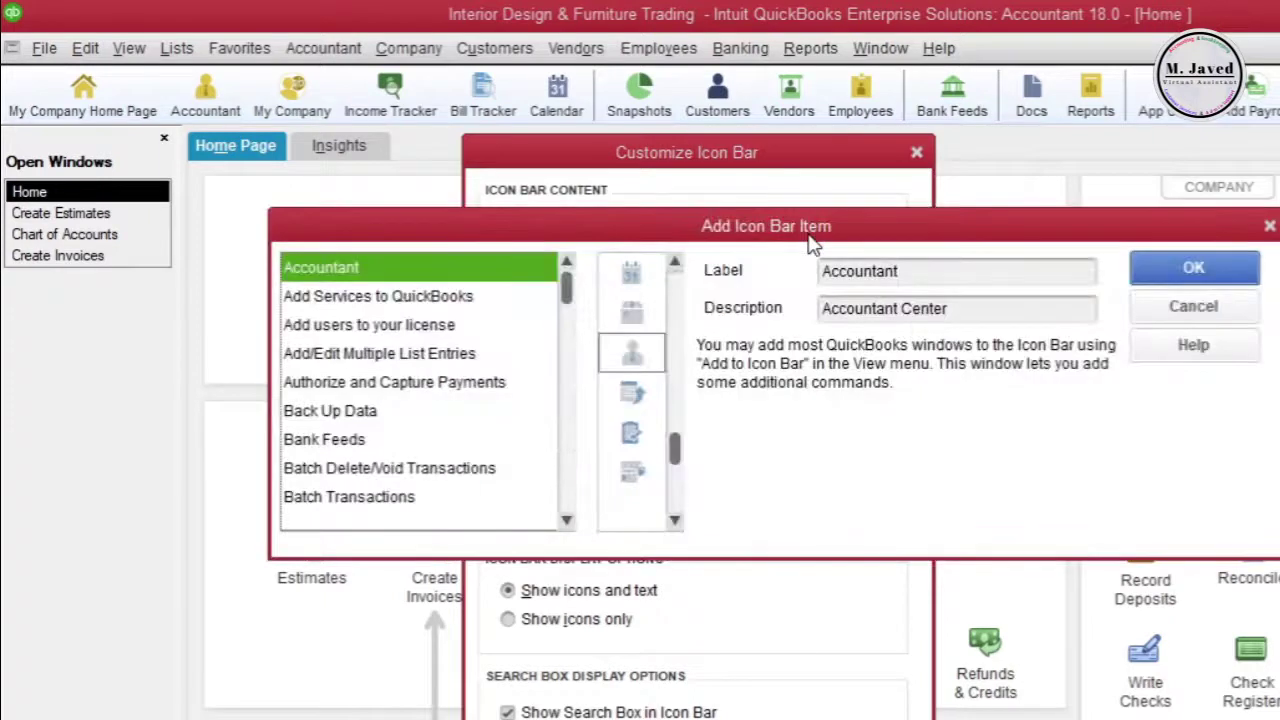
pyautogui.moveTo(809, 236); pyautogui.dragTo(807, 269)
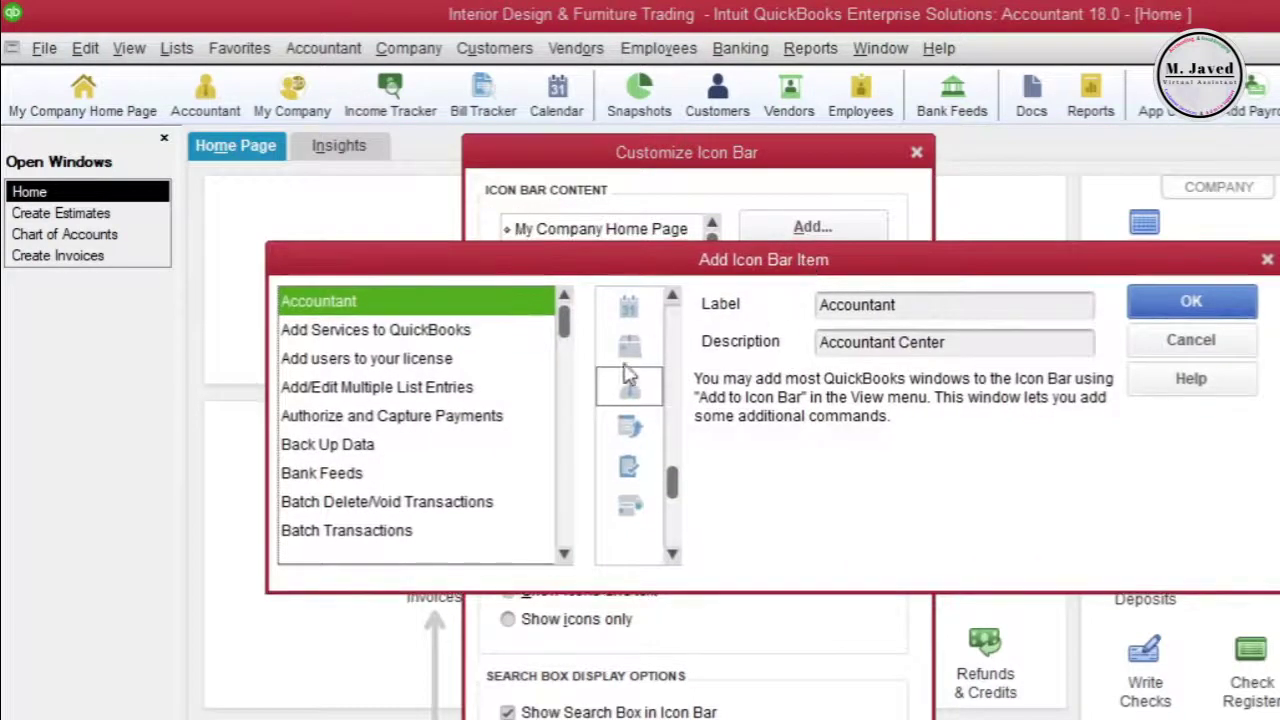
pyautogui.scroll(-1, 474, 343)
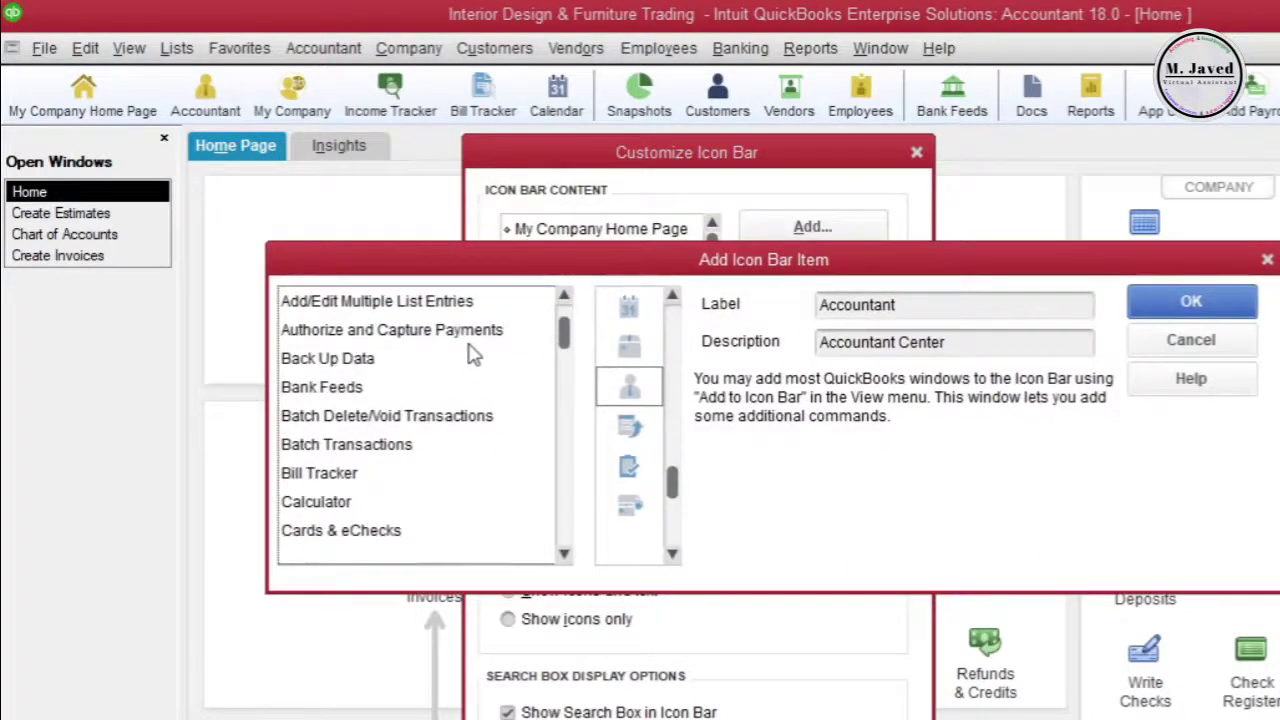
pyautogui.scroll(-1, 460, 365)
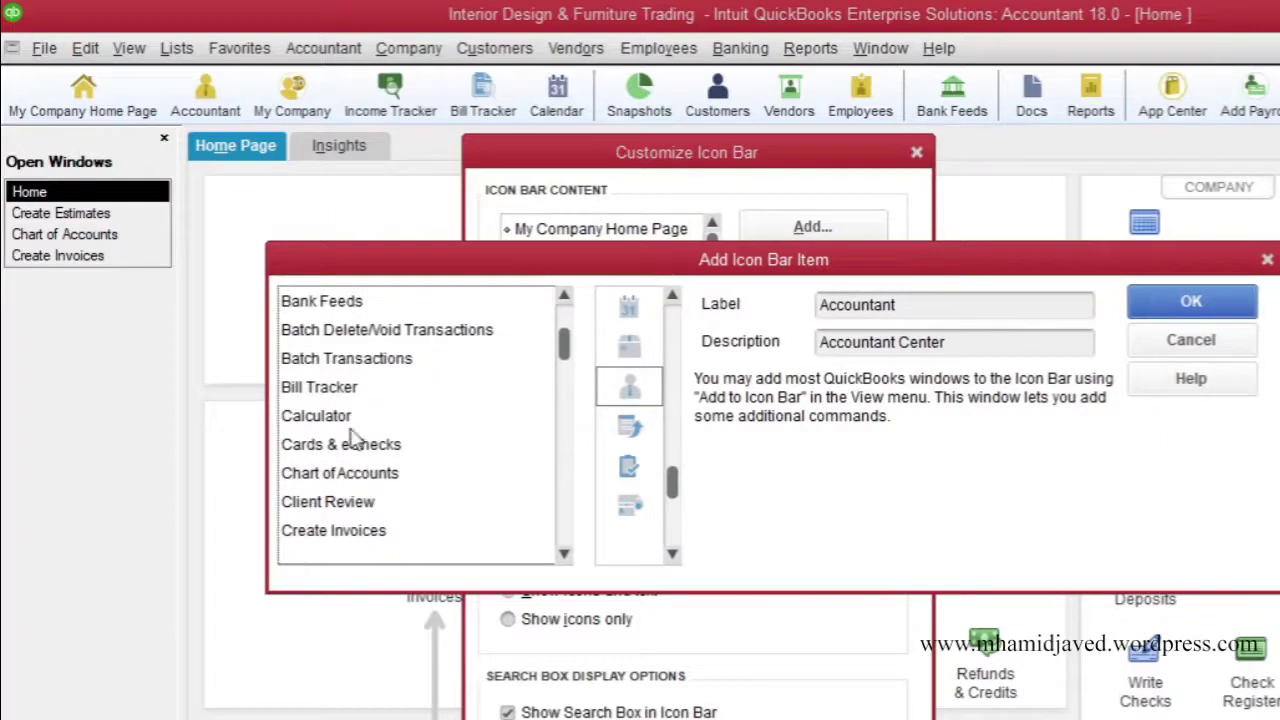
pyautogui.click(362, 418)
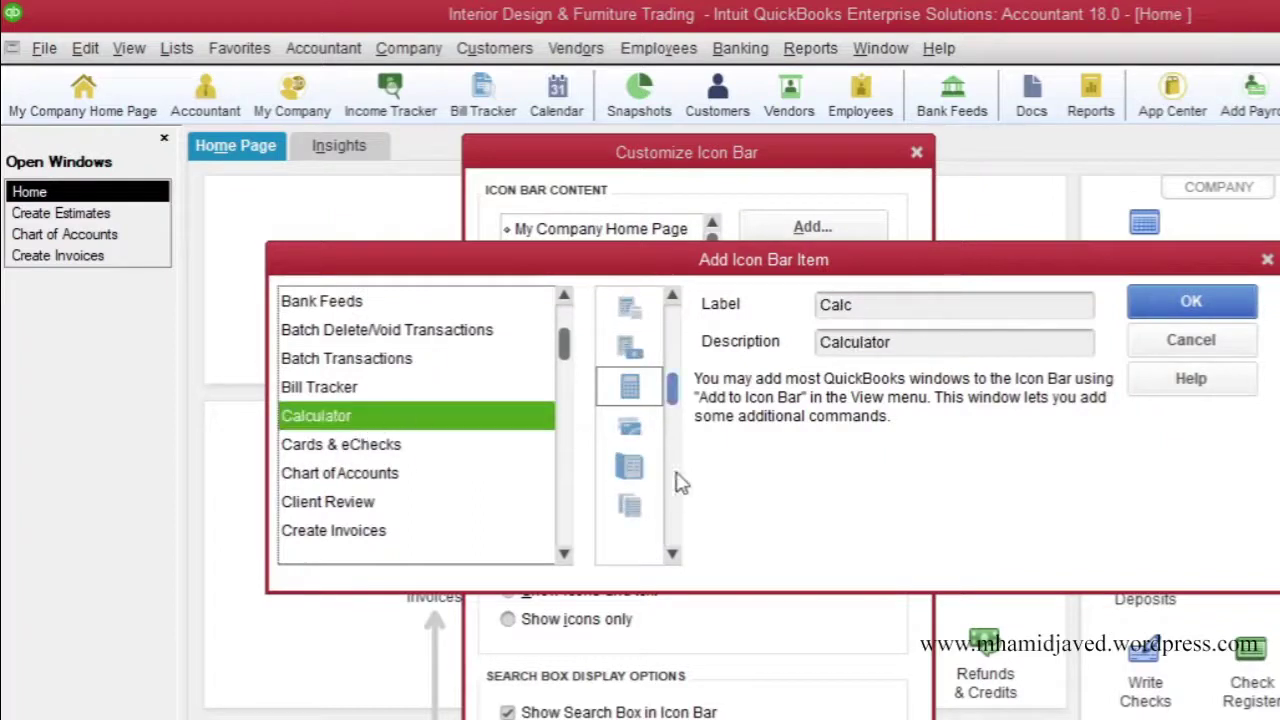
pyautogui.click(885, 307)
pyautogui.write('ulator')
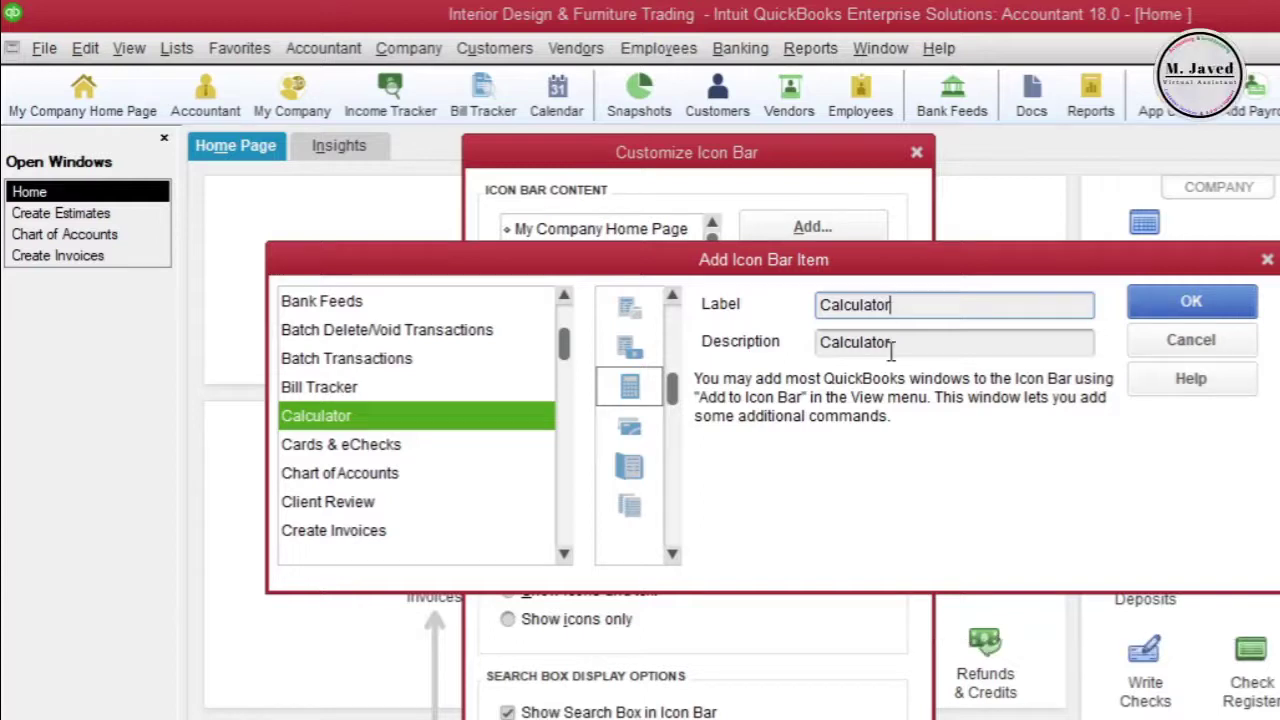
pyautogui.press('Tab')
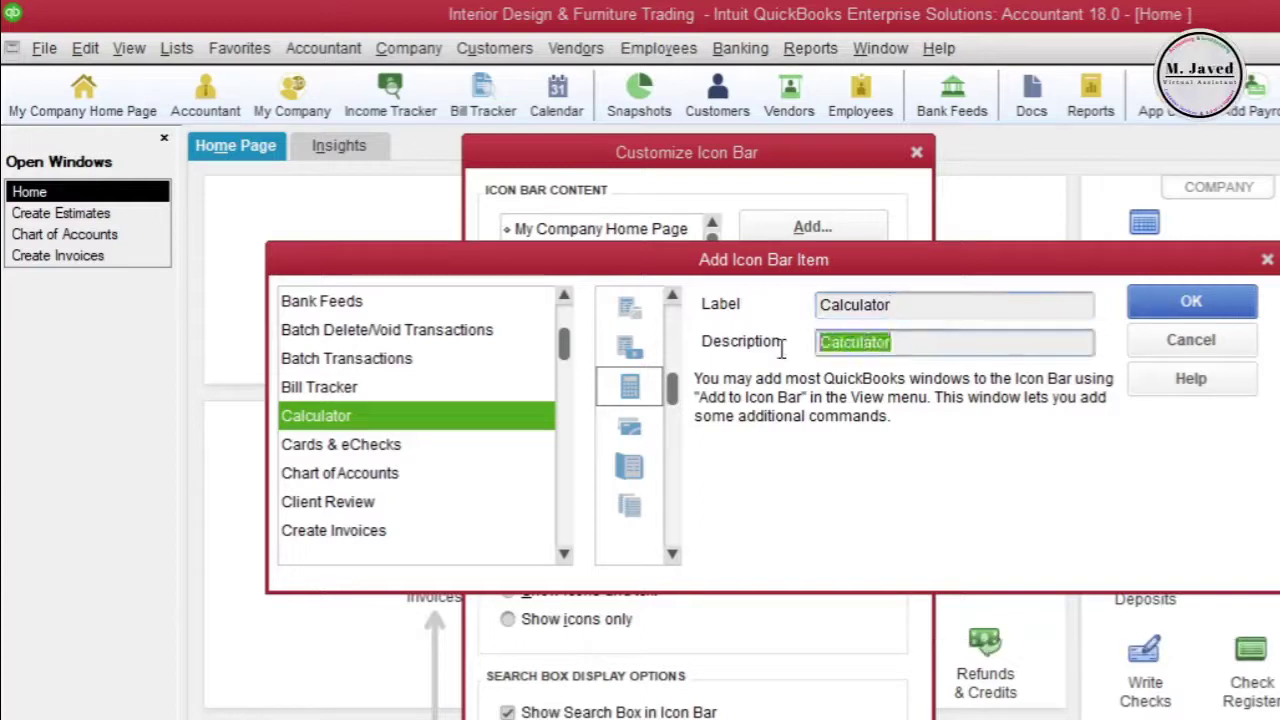
pyautogui.press('BackSpace')
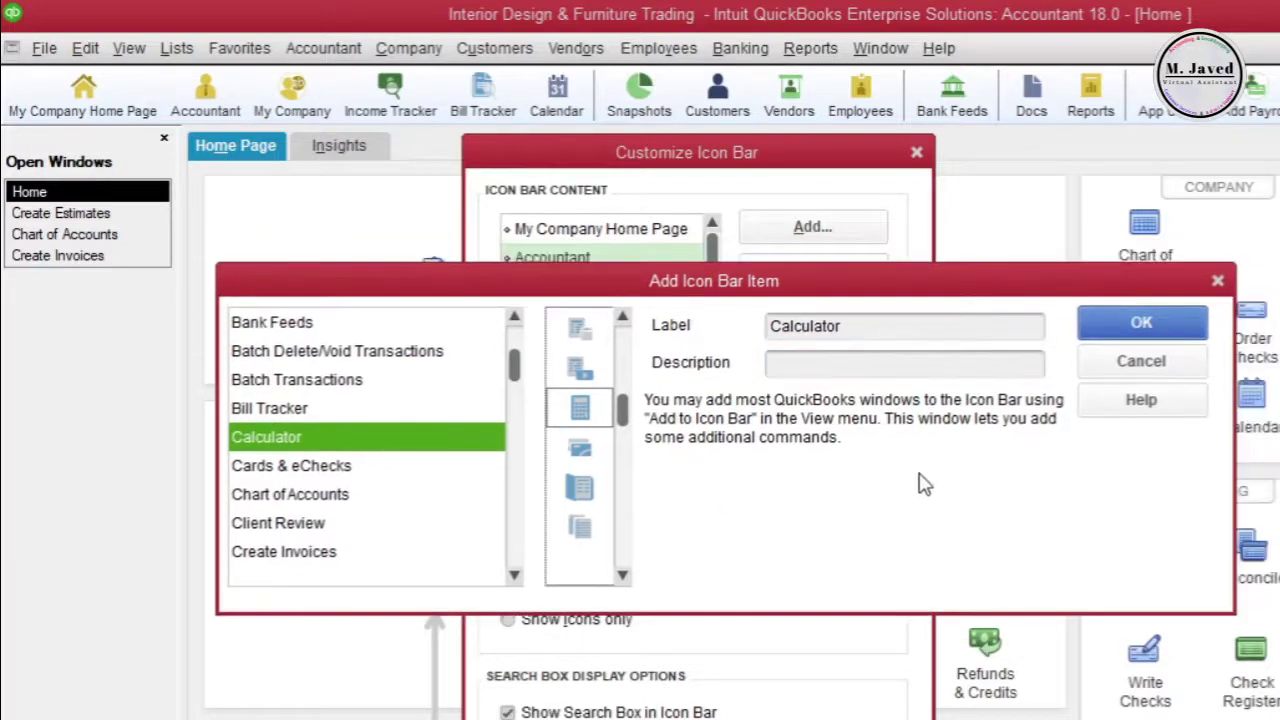
pyautogui.click(1143, 325)
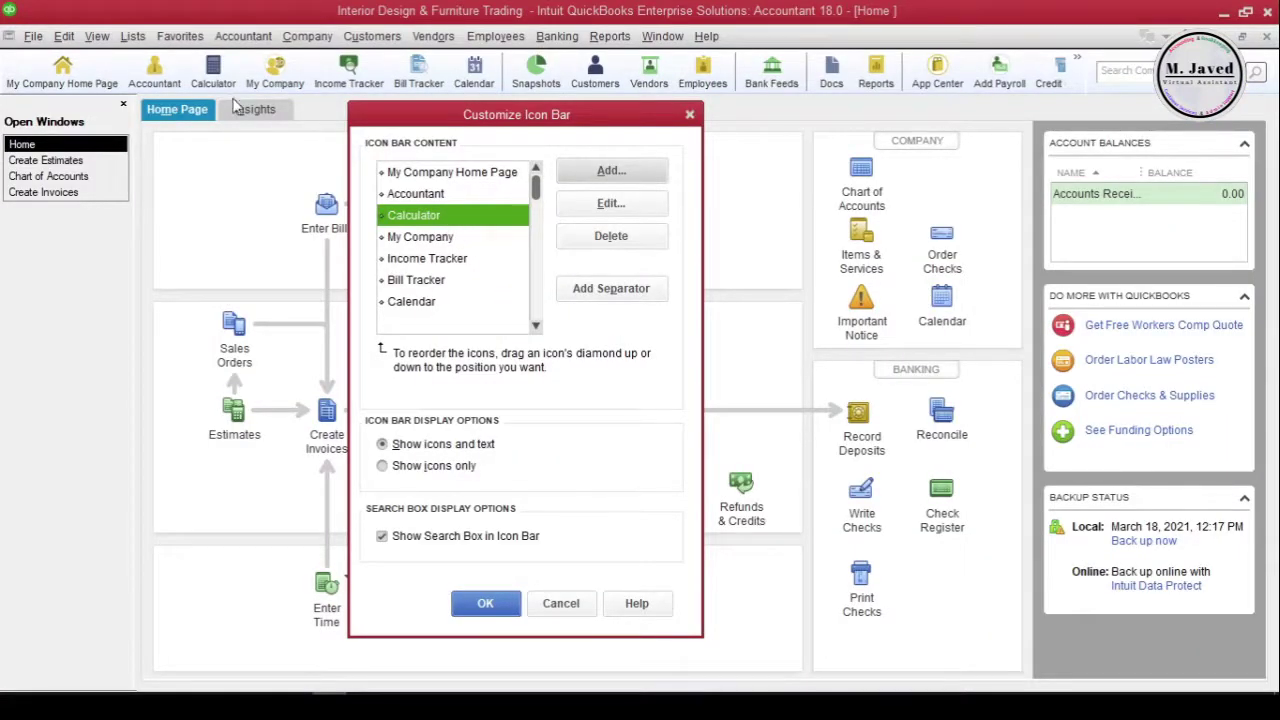
# Apply the icon bar changes and test the Calculator shortcut by launching and closing it
pyautogui.click(485, 603)
pyautogui.click(213, 70)
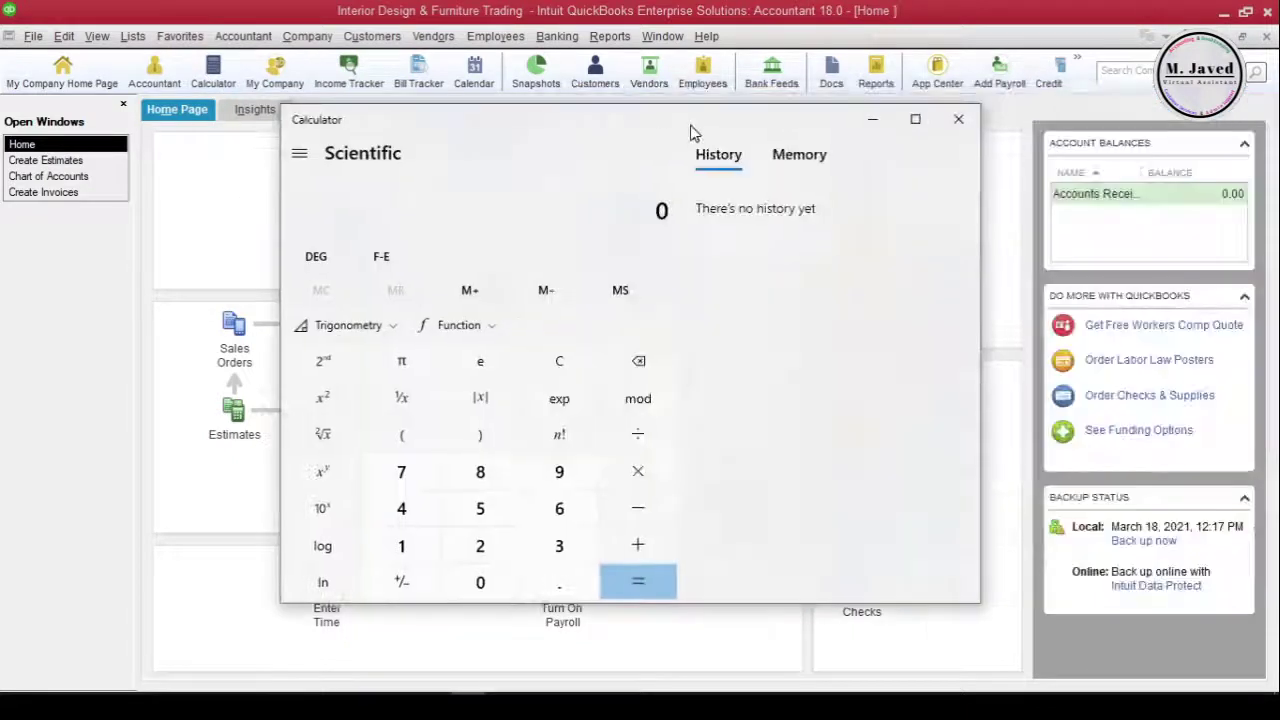
pyautogui.click(957, 117)
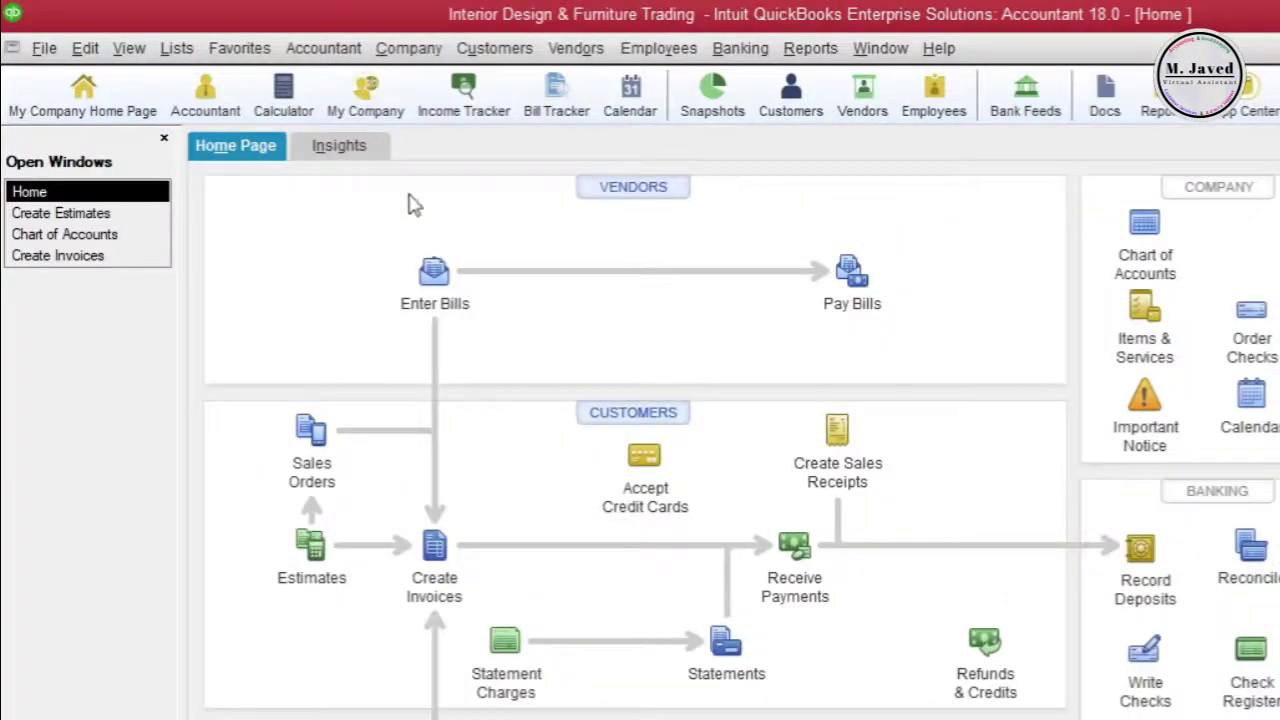
# In Customize Icon Bar, select Calculator in the Icon Bar Content list and delete it
pyautogui.click(129, 48)
pyautogui.click(222, 268)
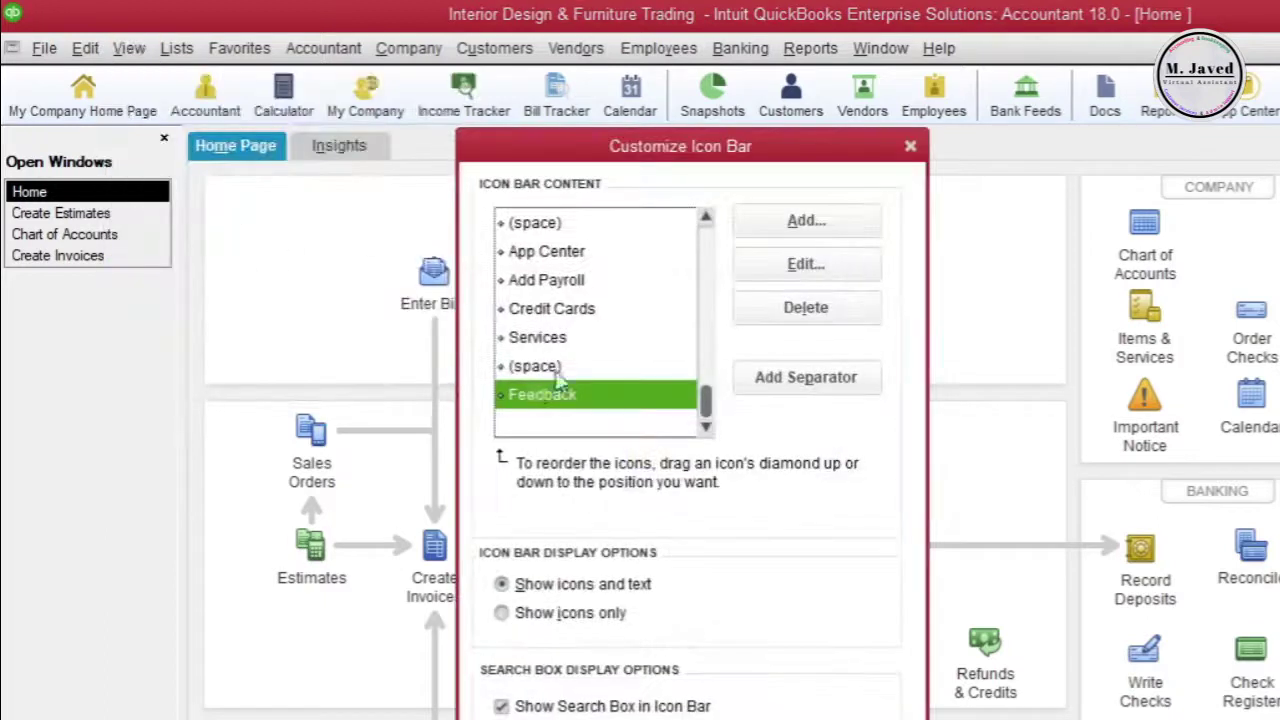
pyautogui.scroll(5, 620, 331)
pyautogui.scroll(-1, 605, 258)
pyautogui.scroll(1, 605, 258)
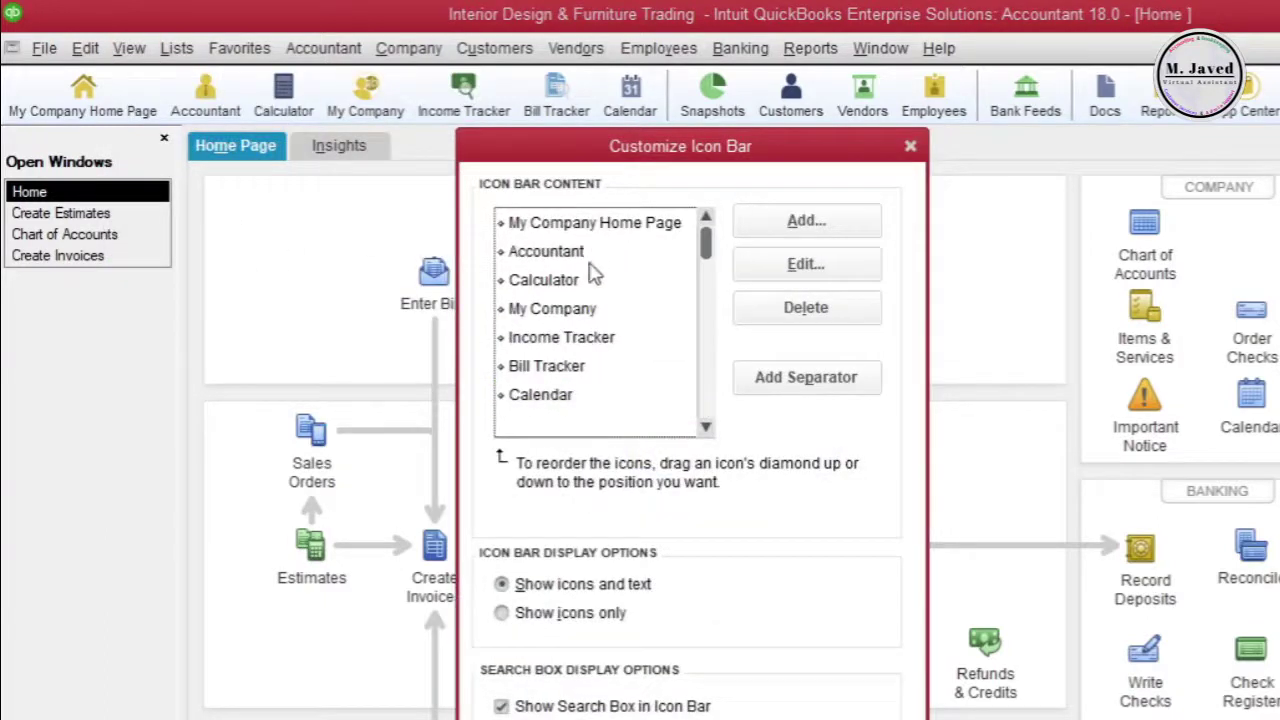
pyautogui.click(583, 282)
pyautogui.click(787, 322)
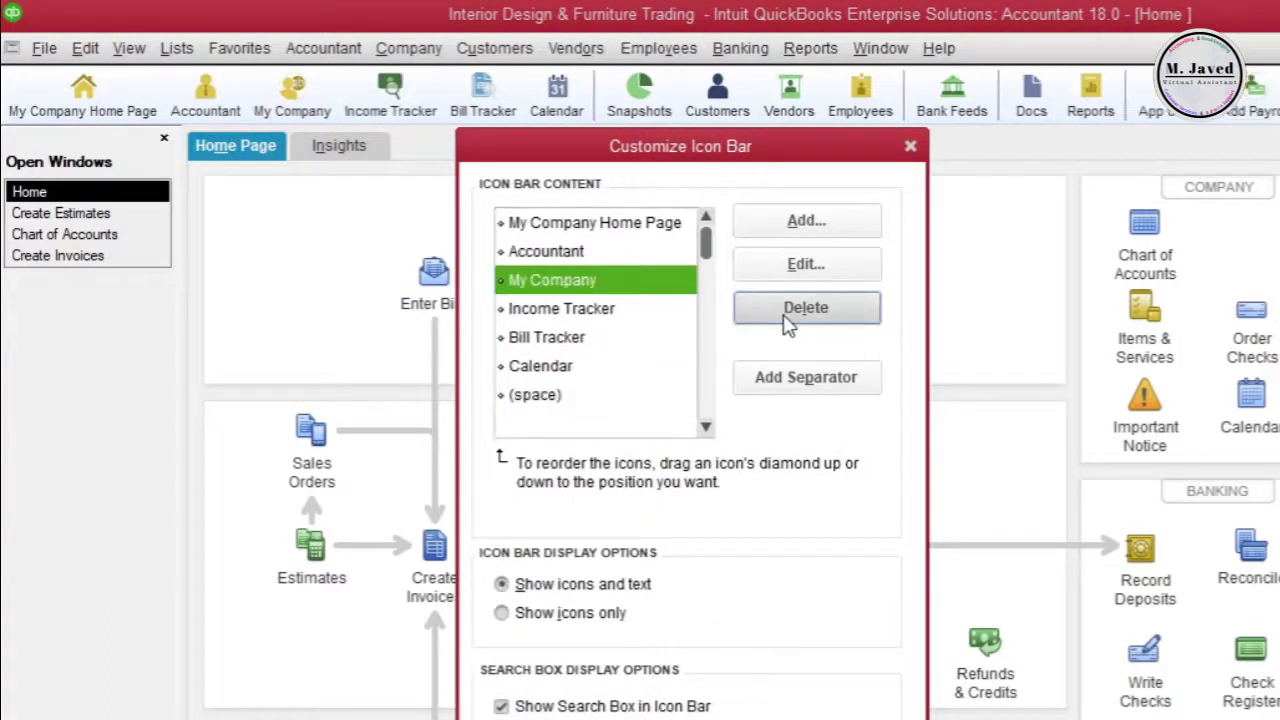
pyautogui.scroll(-2, 622, 365)
pyautogui.scroll(2, 622, 366)
pyautogui.scroll(-1, 622, 368)
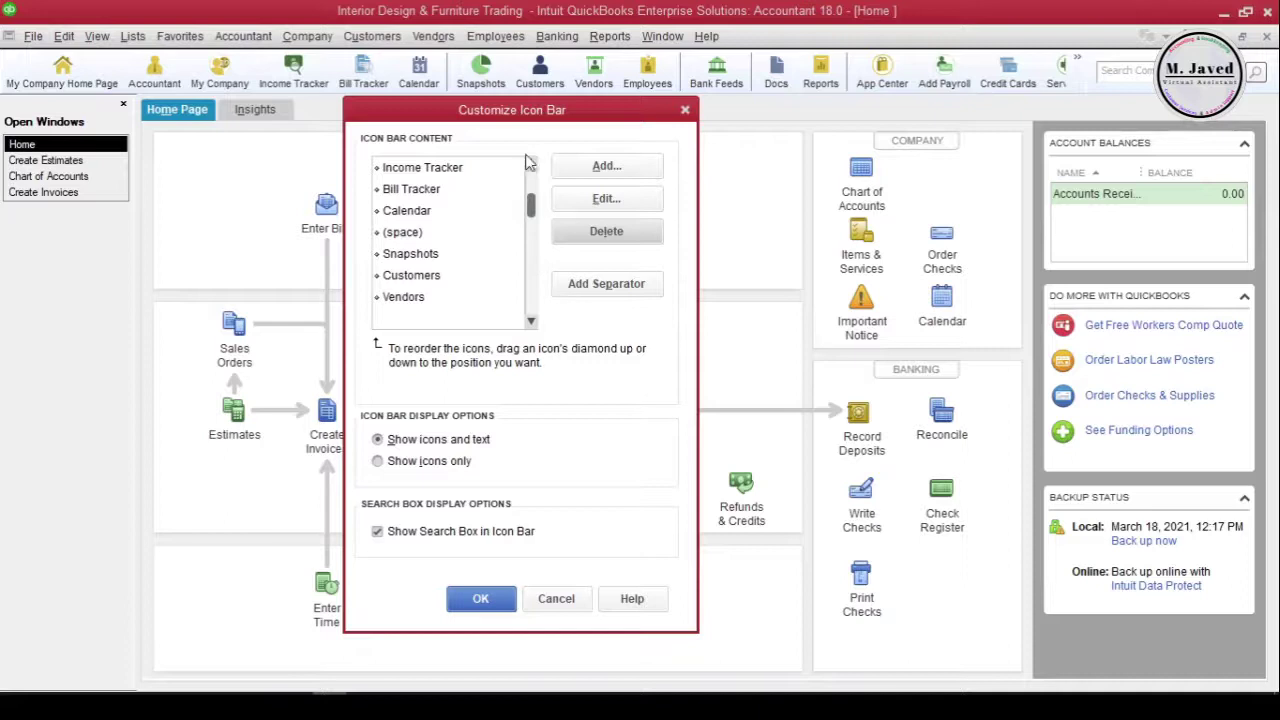
# Try Show icons only without the search box, then restore icons and text plus search box and confirm
pyautogui.moveTo(521, 118); pyautogui.dragTo(518, 152)
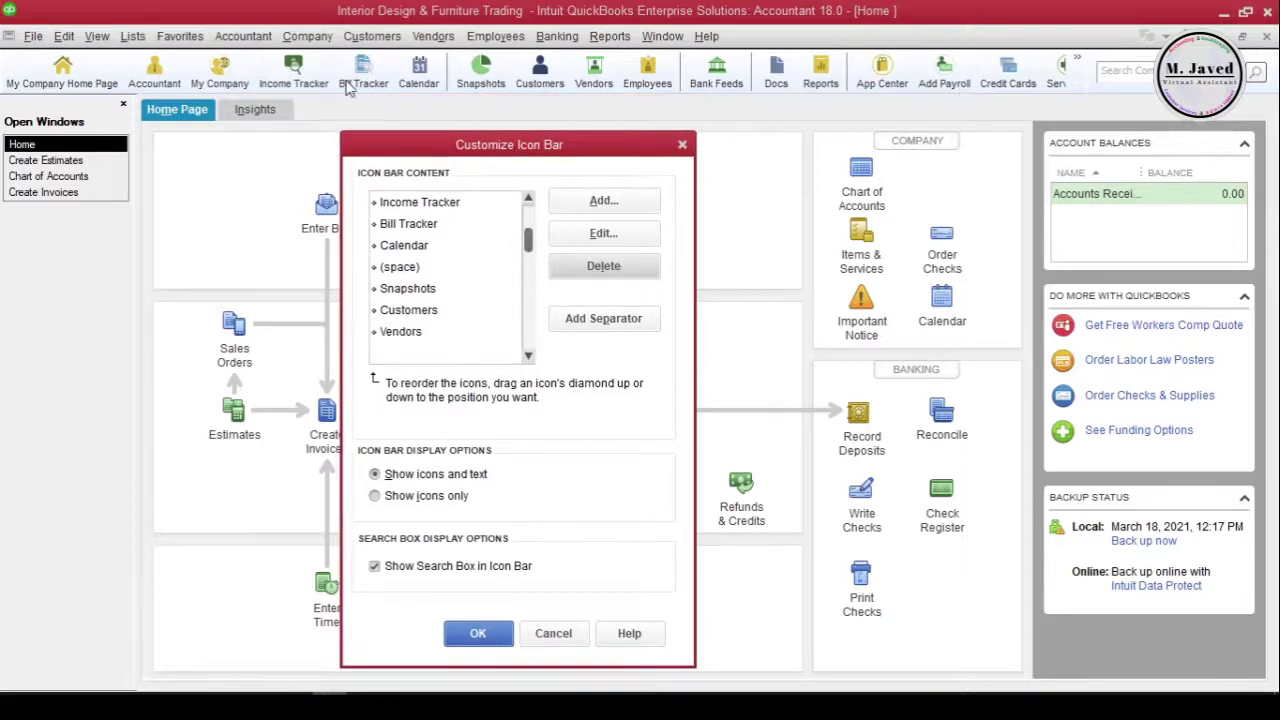
pyautogui.moveTo(537, 155); pyautogui.dragTo(535, 115)
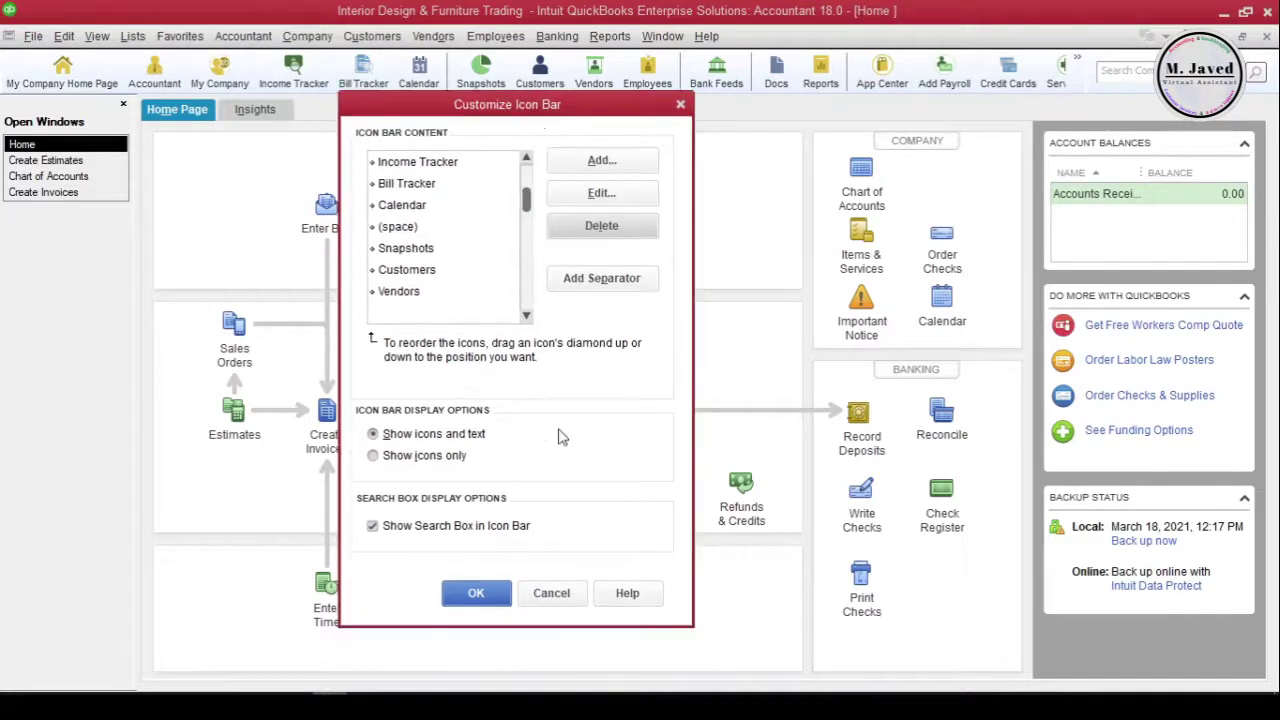
pyautogui.click(386, 460)
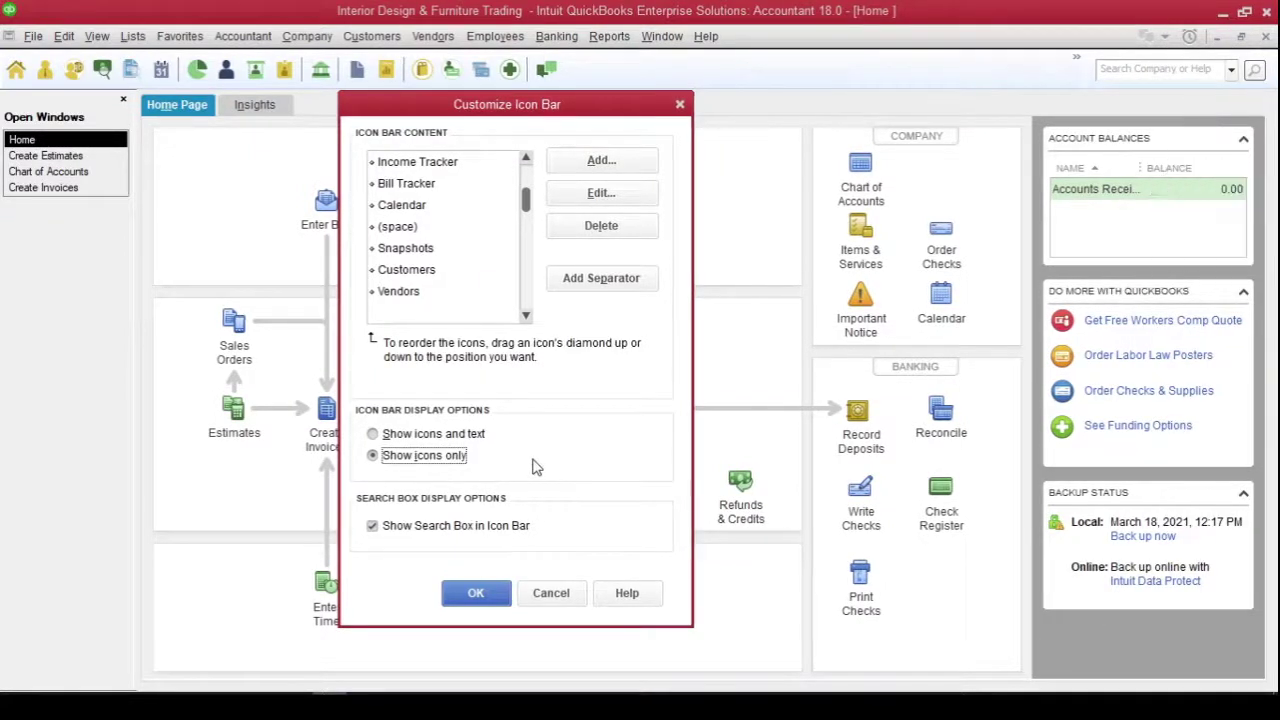
pyautogui.click(372, 525)
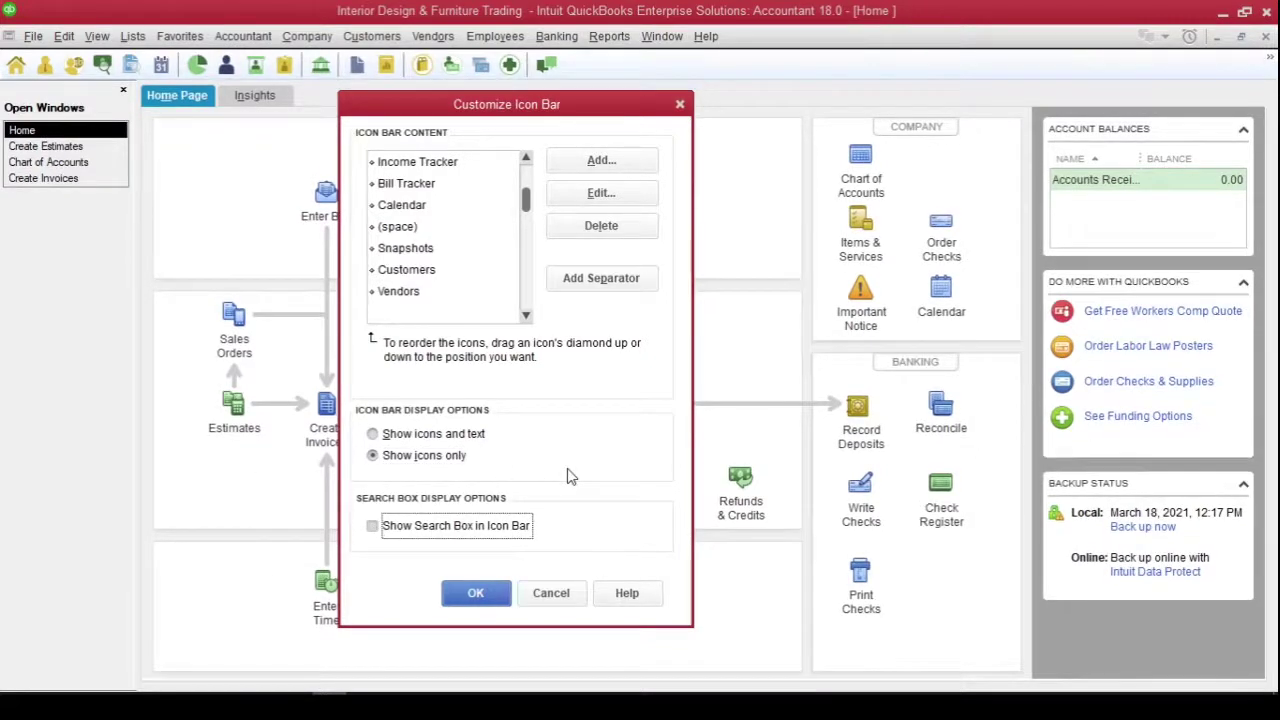
pyautogui.click(372, 525)
pyautogui.click(372, 433)
pyautogui.click(476, 593)
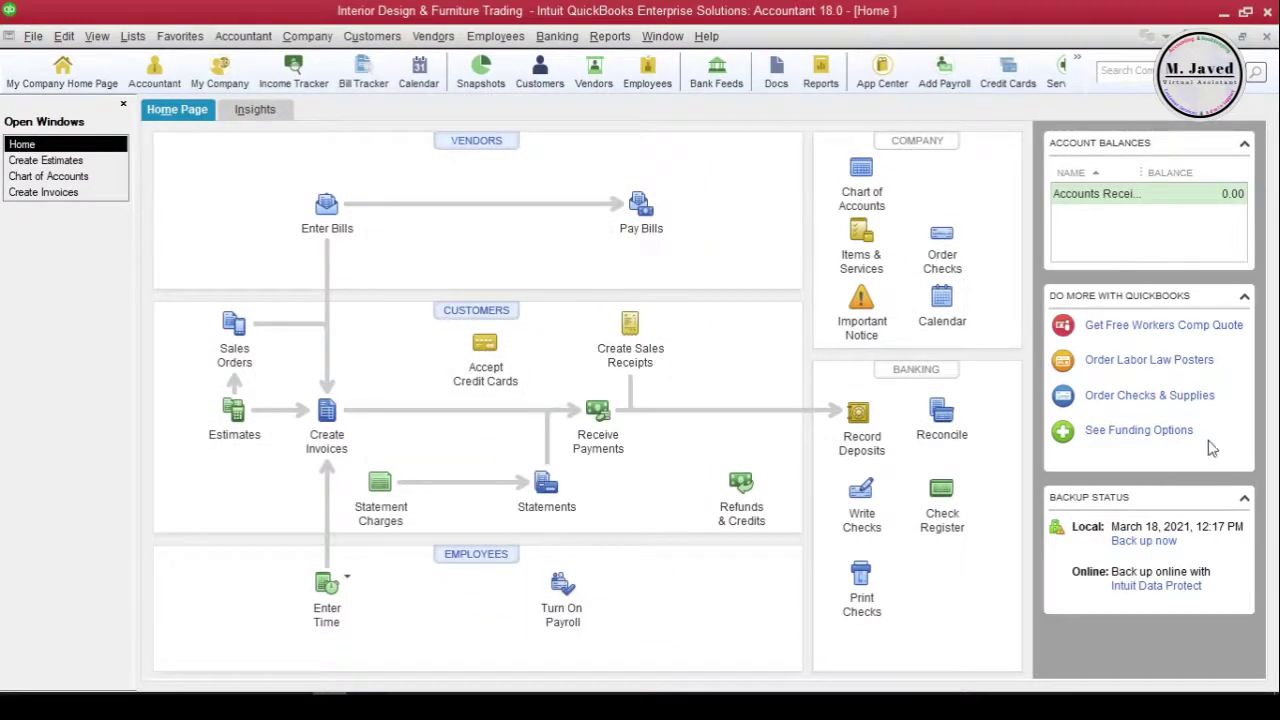
# Collapse the Account Balances, Do More With QuickBooks and Backup Status panel headers
pyautogui.click(1244, 144)
pyautogui.click(1244, 184)
pyautogui.click(1244, 223)
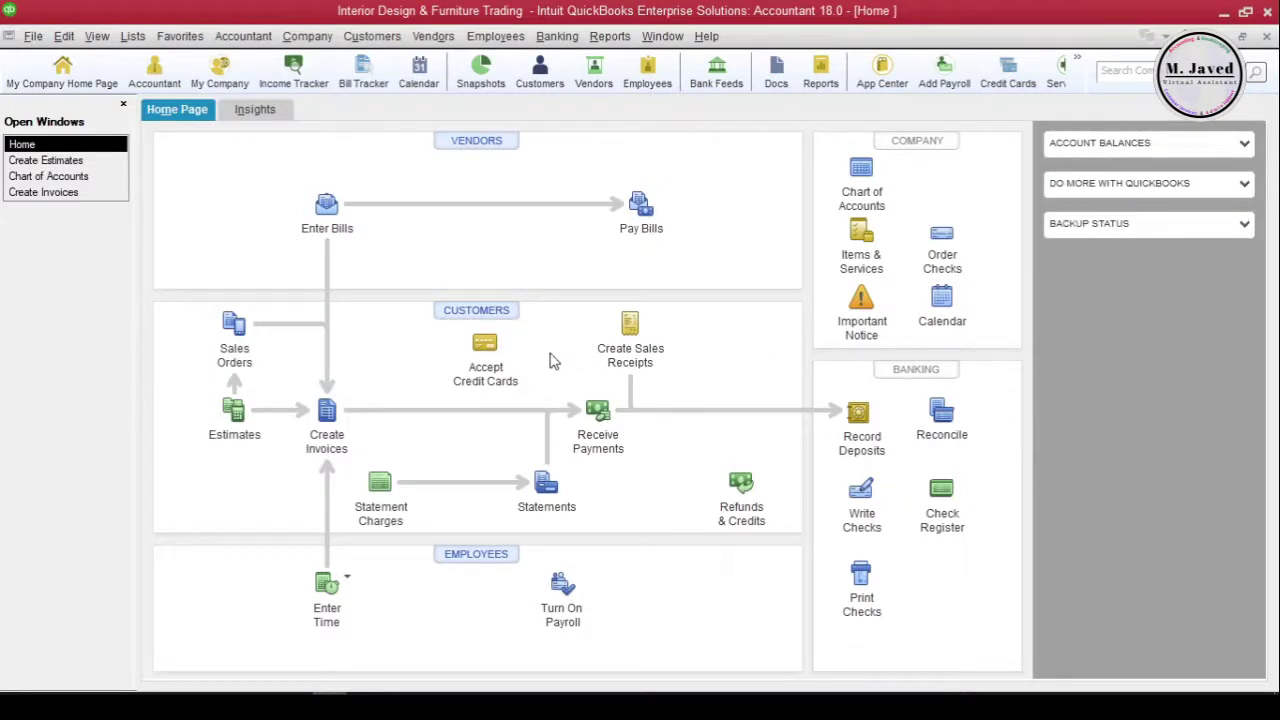